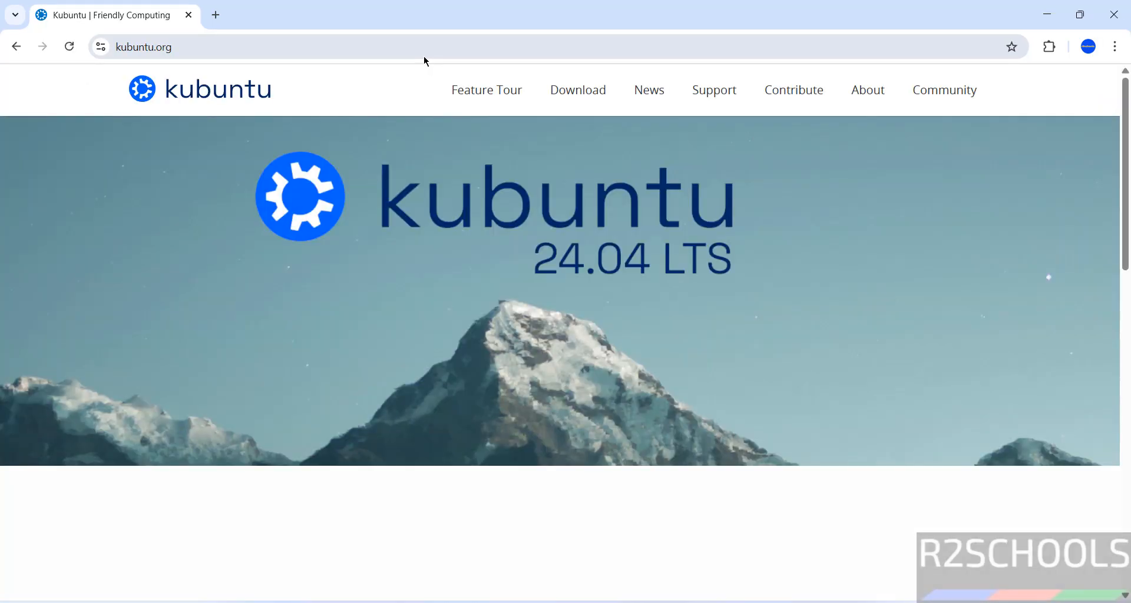
Go to kubuntu.org's Download page and start the 64-bit Kubuntu 25.10 download
left_click(573, 95)
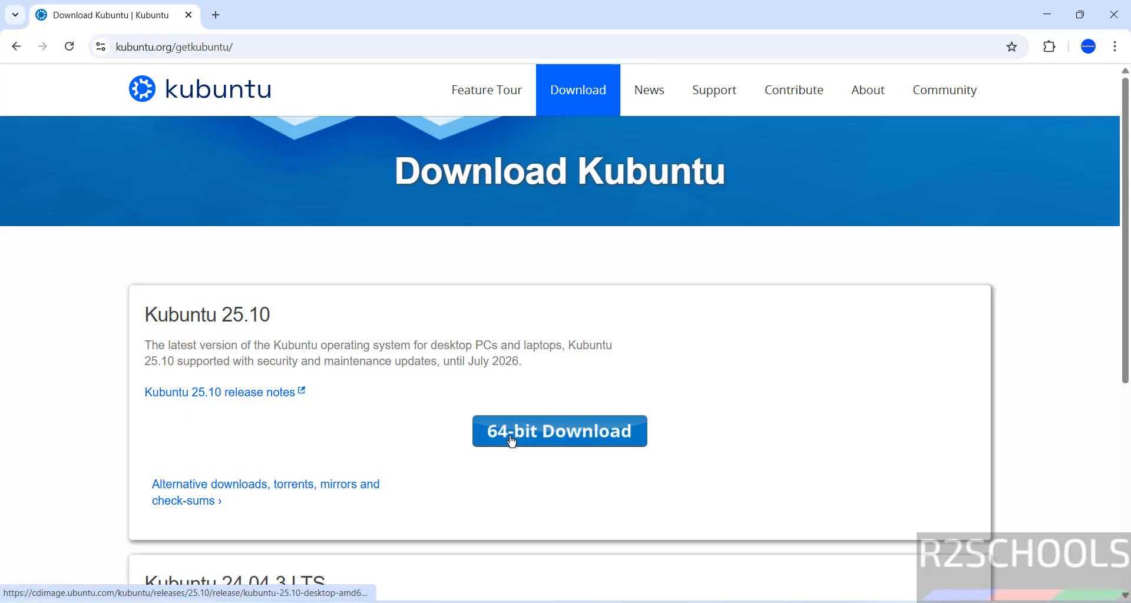
left_click(512, 441)
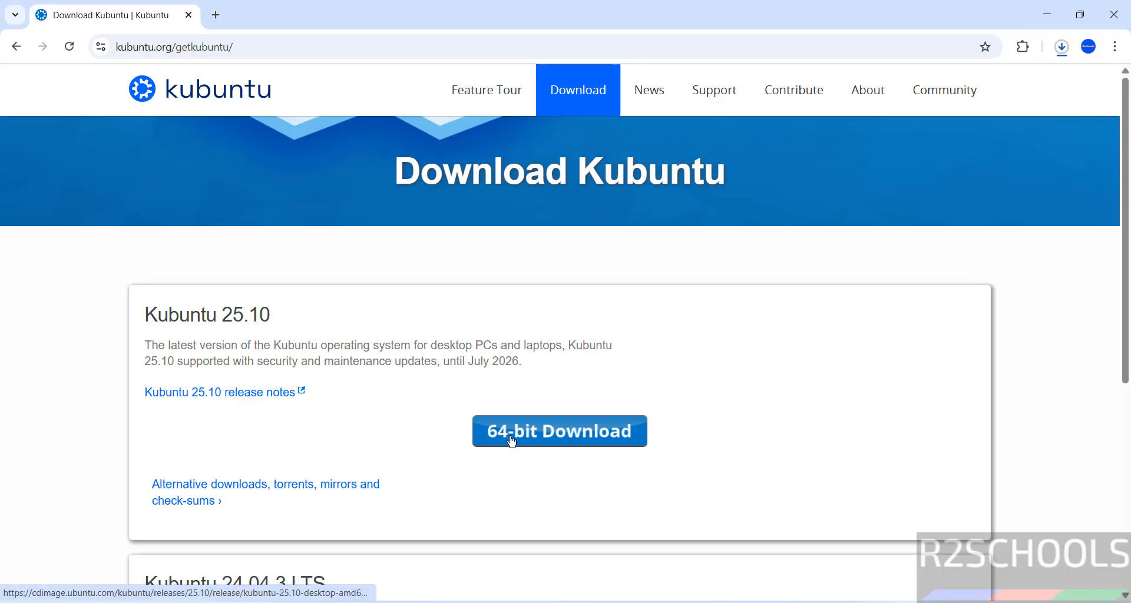
Cancel the duplicate kubuntu-25.10-desktop-amd64 (1).iso download and remove it from Chrome's download history
key("ctrl+j")
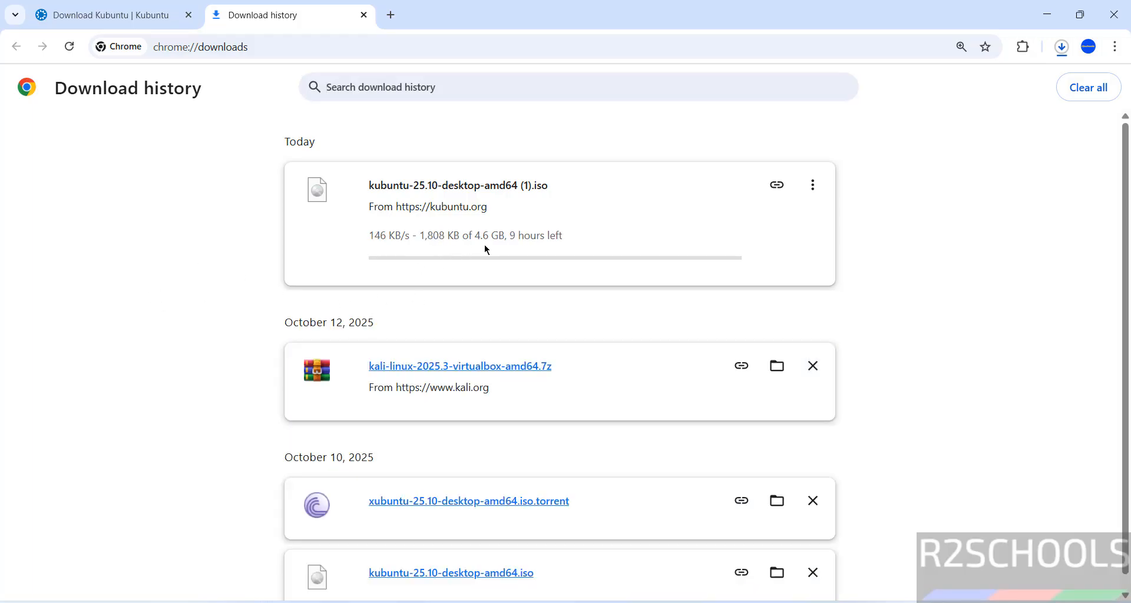
left_click(814, 187)
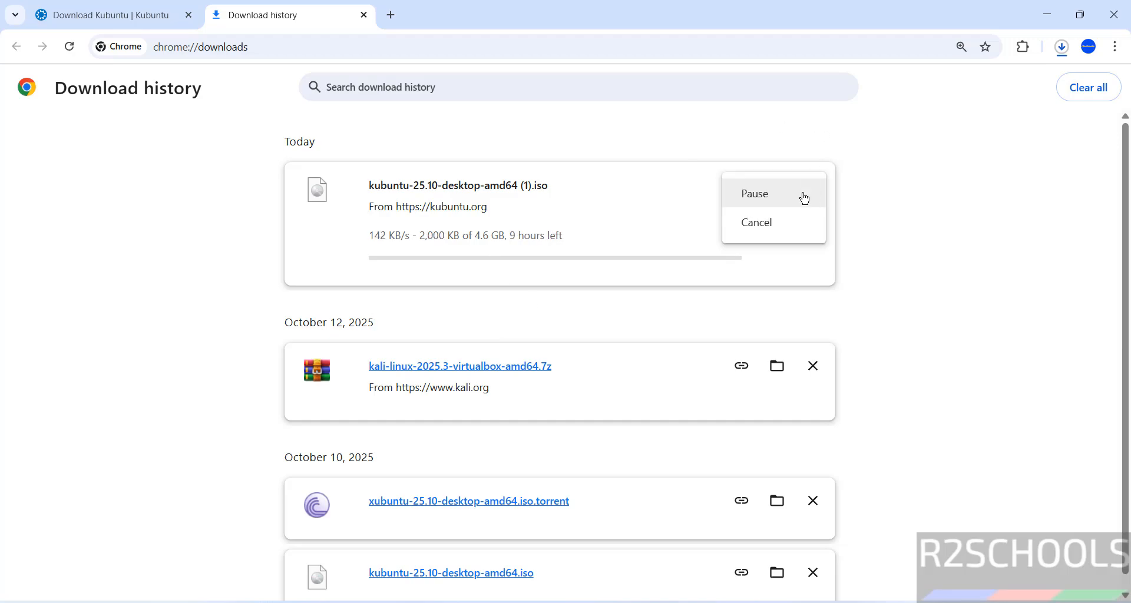
left_click(768, 219)
left_click(818, 195)
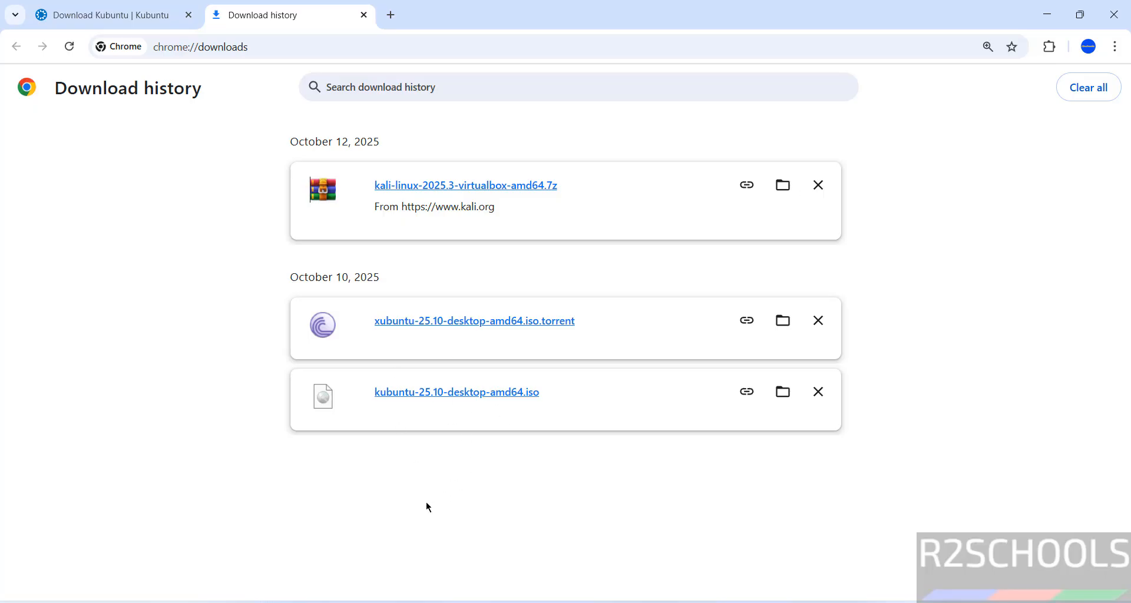
Search Windows for 'virtual' and launch Oracle VirtualBox from the Best match result
key("super")
type("v")
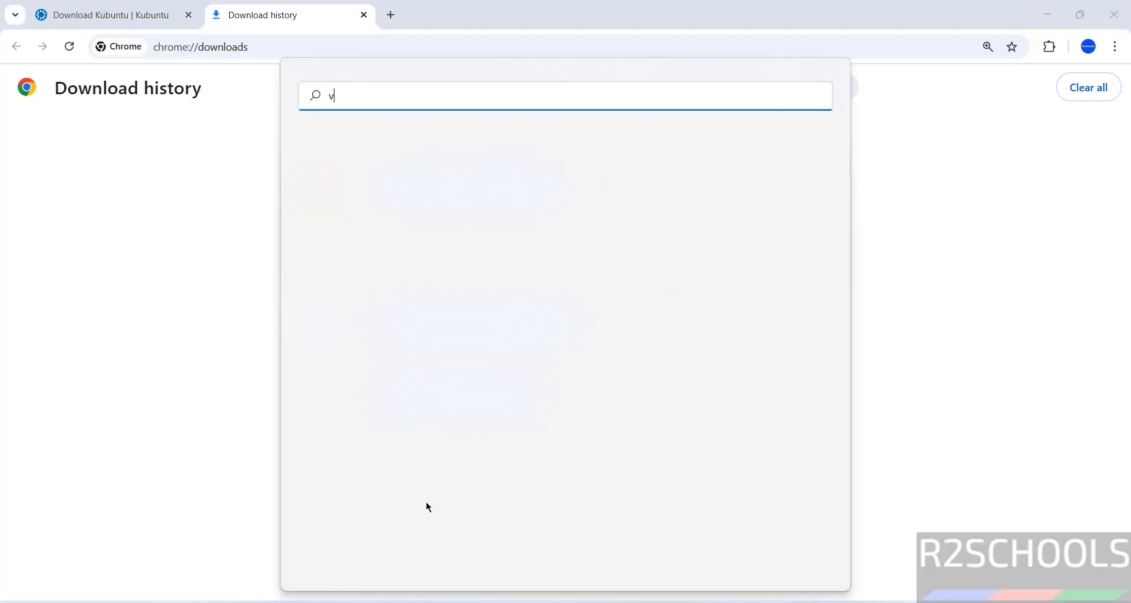
type("i")
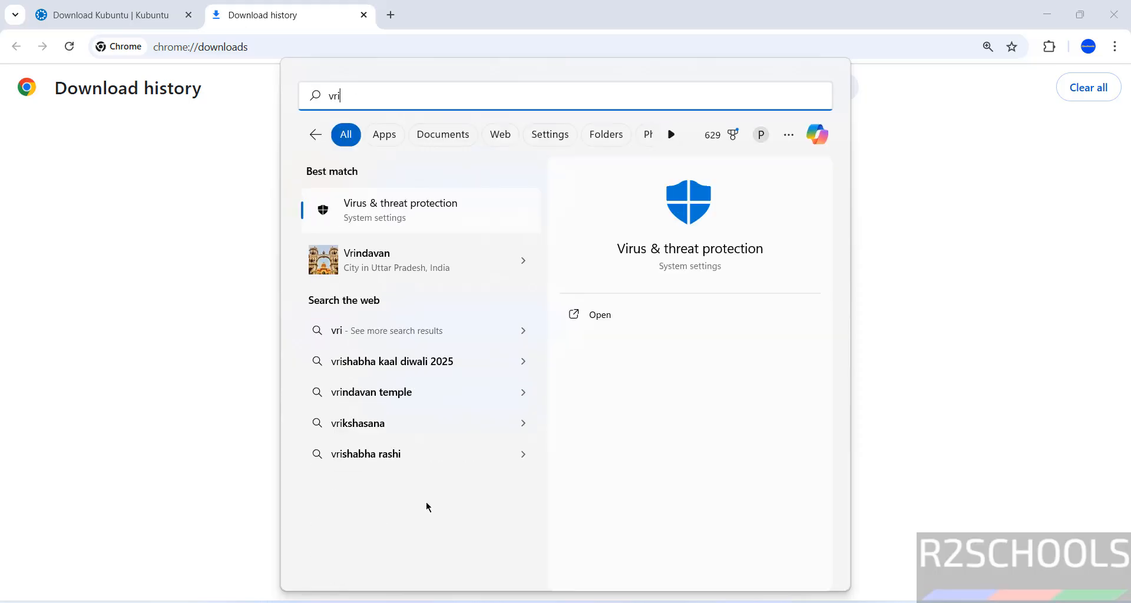
key("BackSpace")
key("BackSpace")
type("virtual")
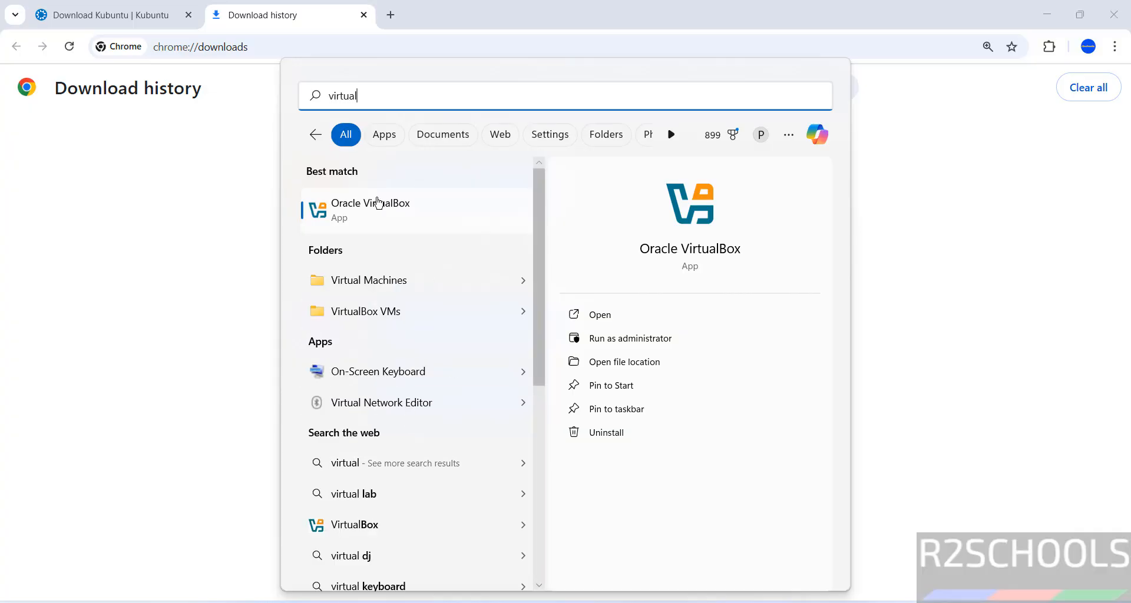
left_click(354, 213)
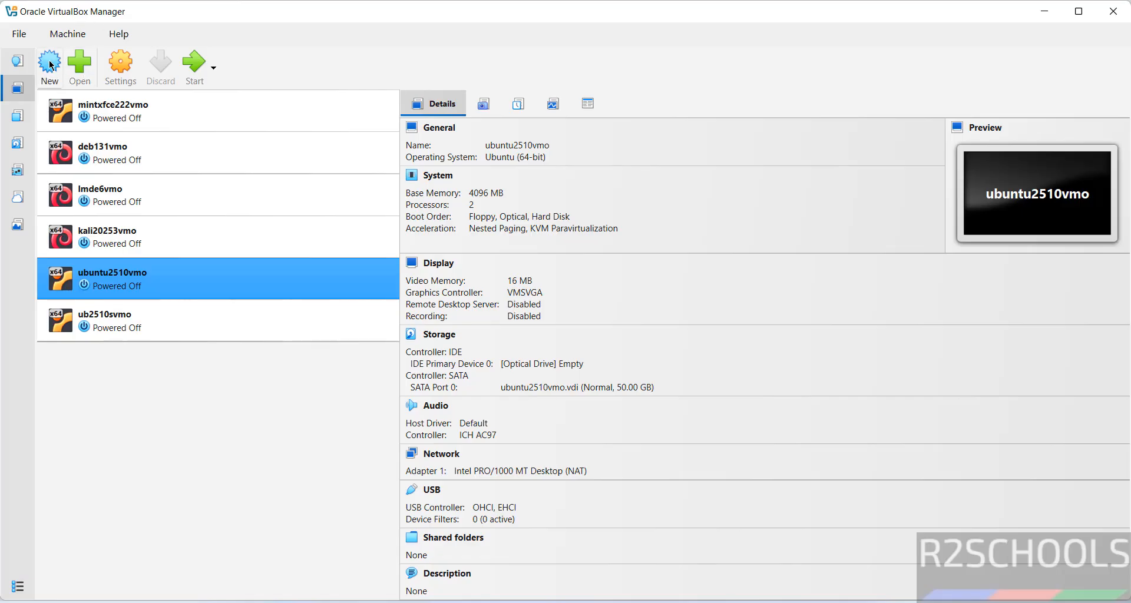
Start a new machine via Machine > New named kub2510vmo, detected as Linux, Ubuntu (64-bit)
left_click(74, 34)
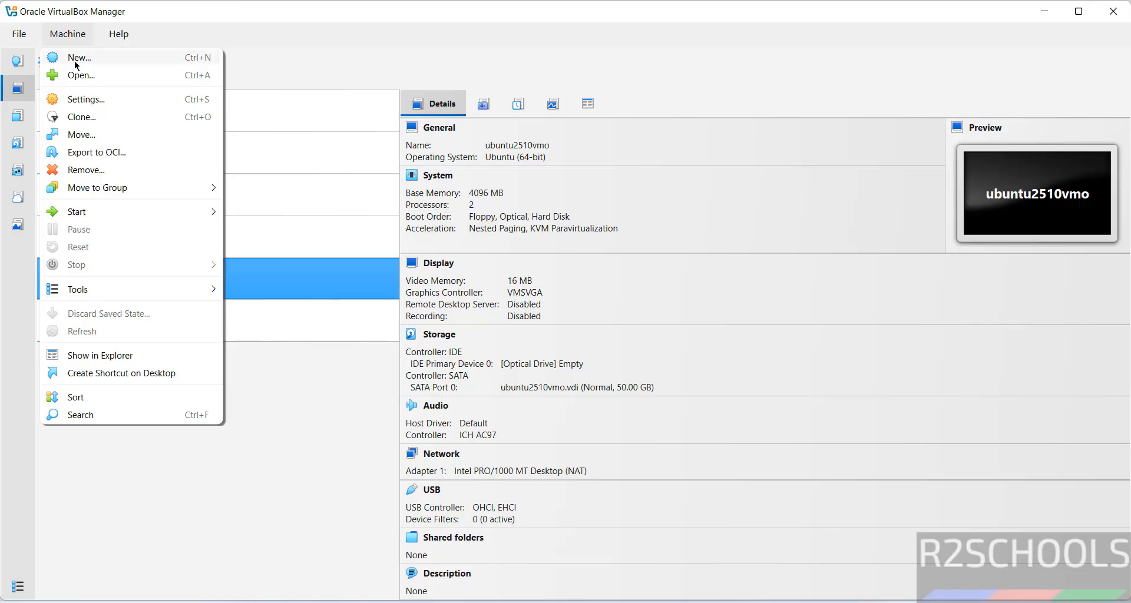
left_click(75, 59)
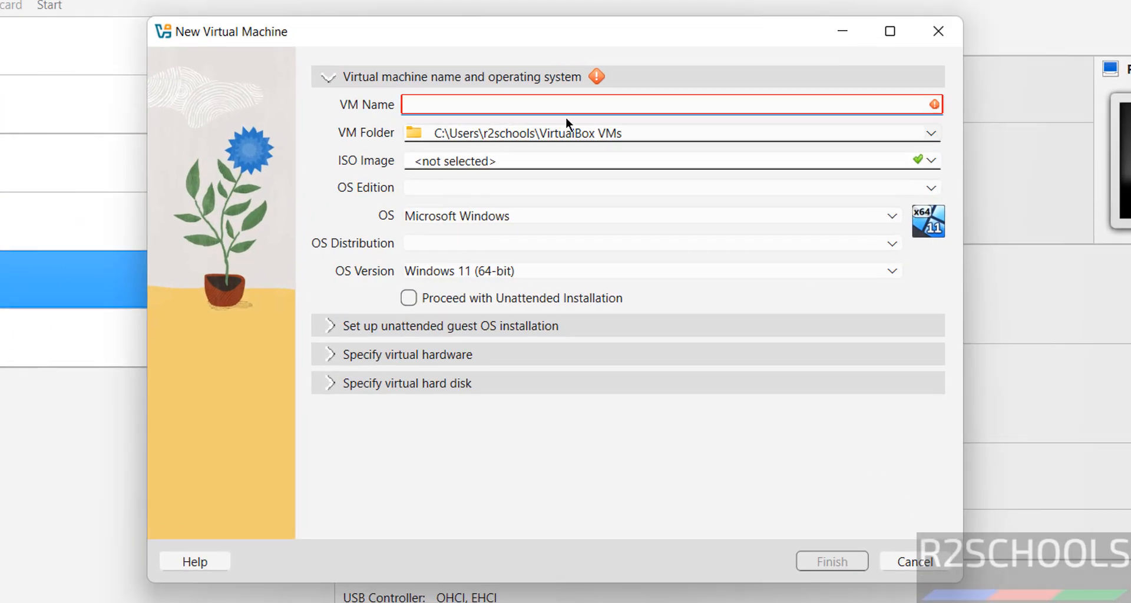
type("kub1")
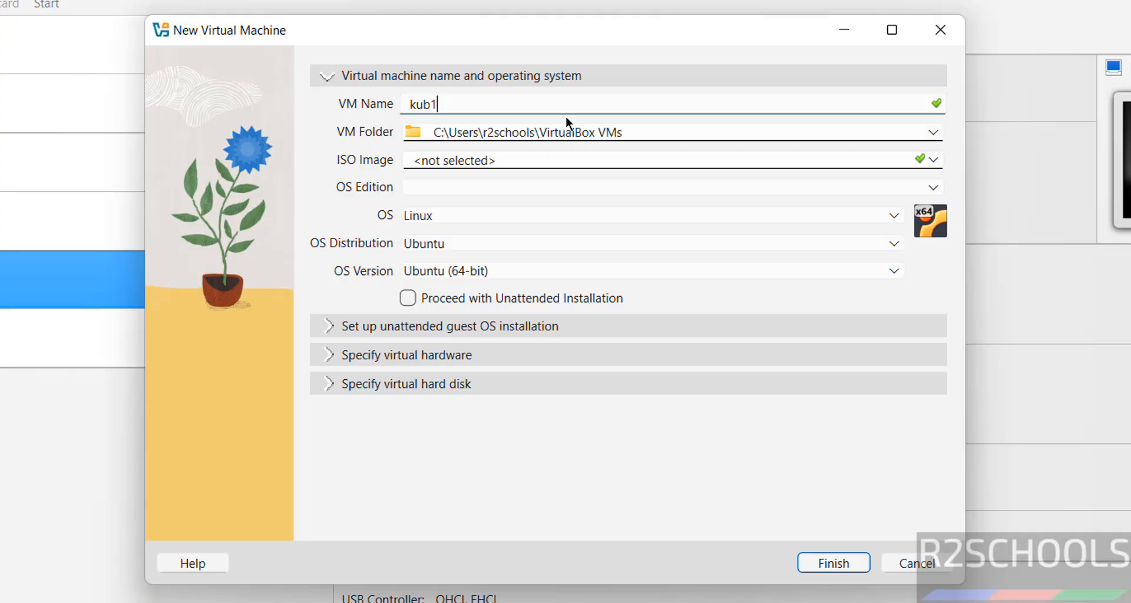
key("BackSpace")
type("2510vmo")
key("ctrl+a")
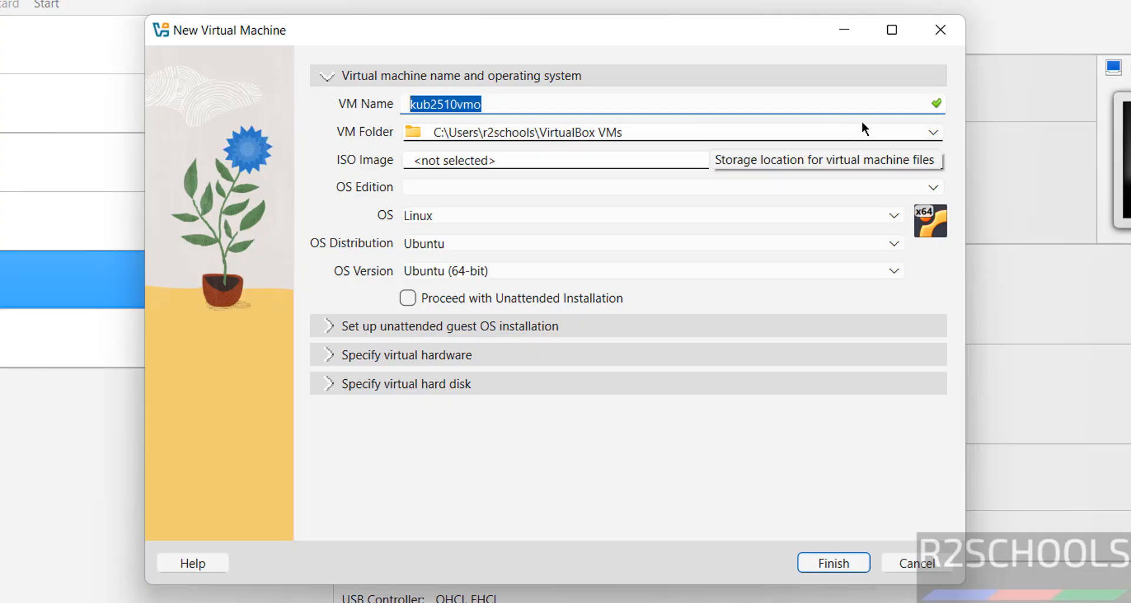
left_click(681, 131)
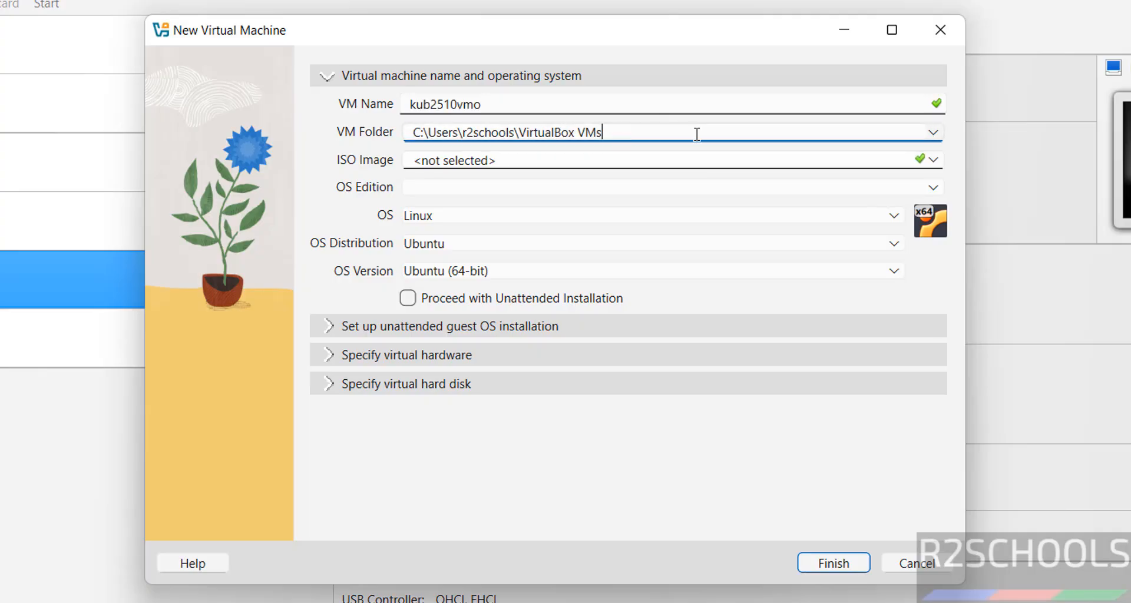
Create a kub2510vmo folder under E:\VMS on the One Touch drive and select it as the VM folder
left_click(937, 132)
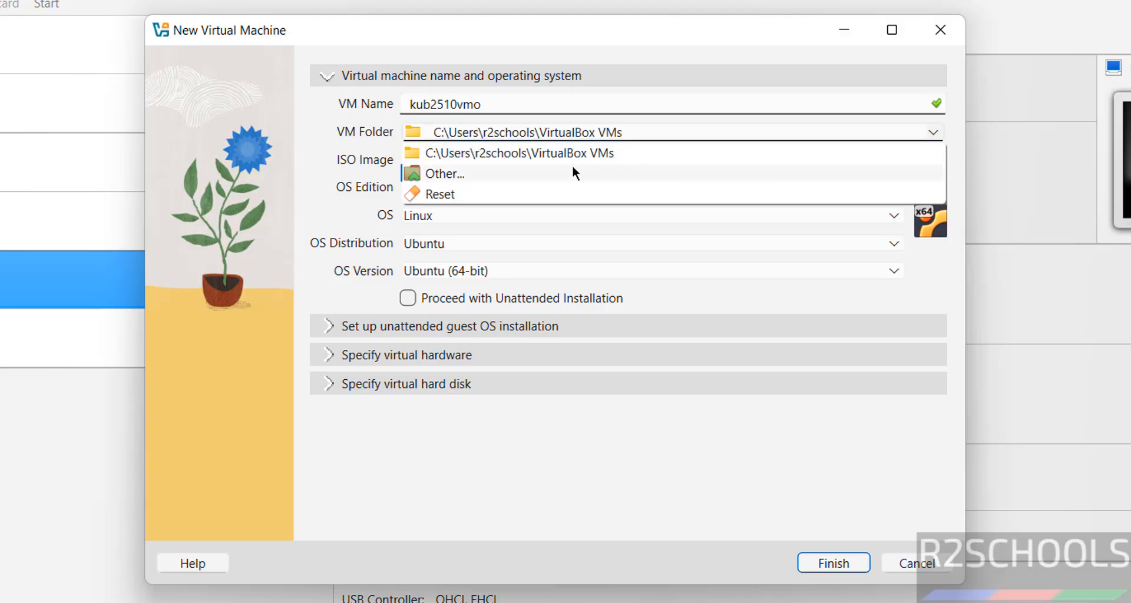
left_click(518, 174)
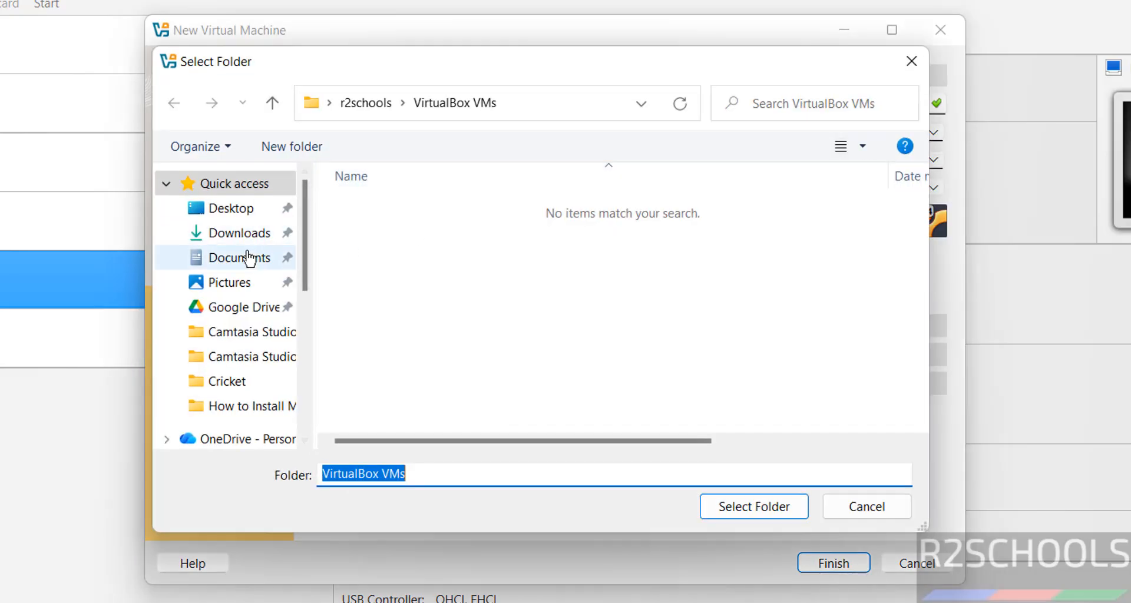
scroll(306, 348, "down", 10)
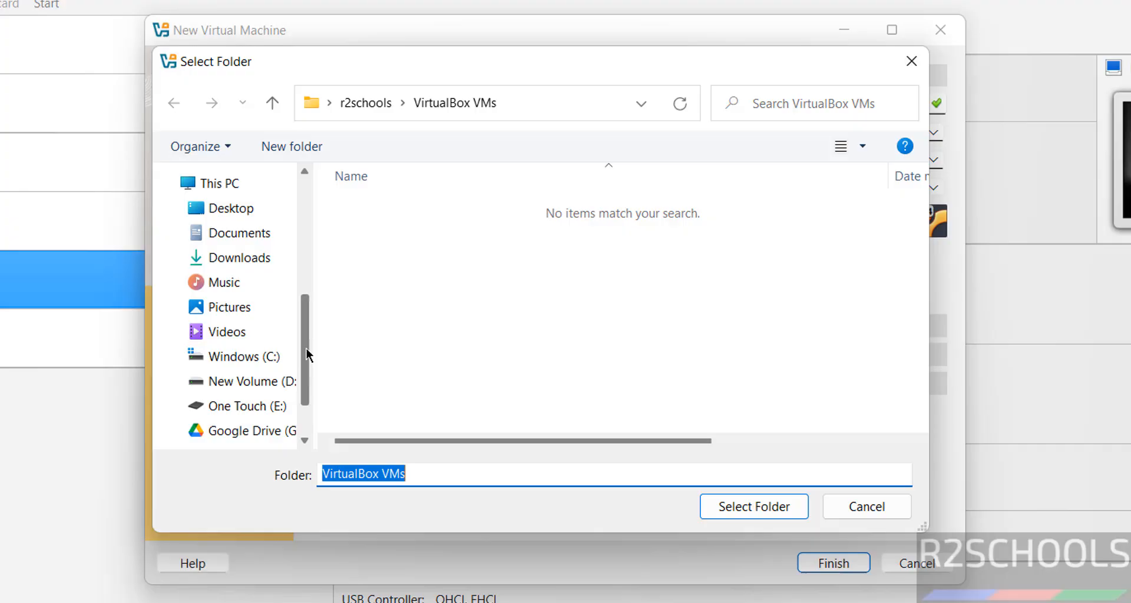
left_click(265, 412)
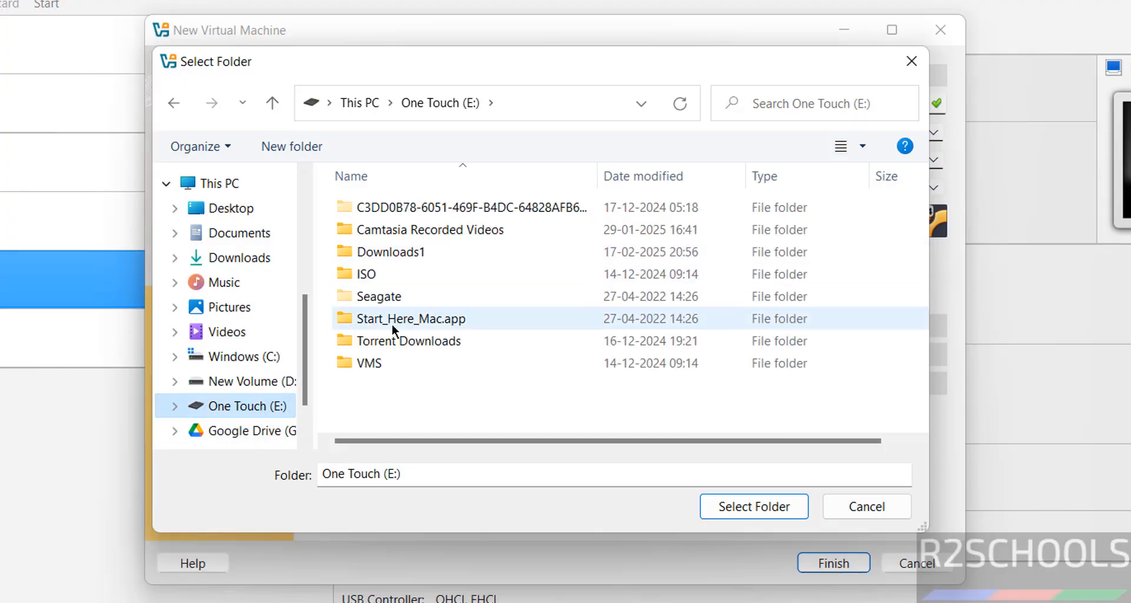
double_click(377, 365)
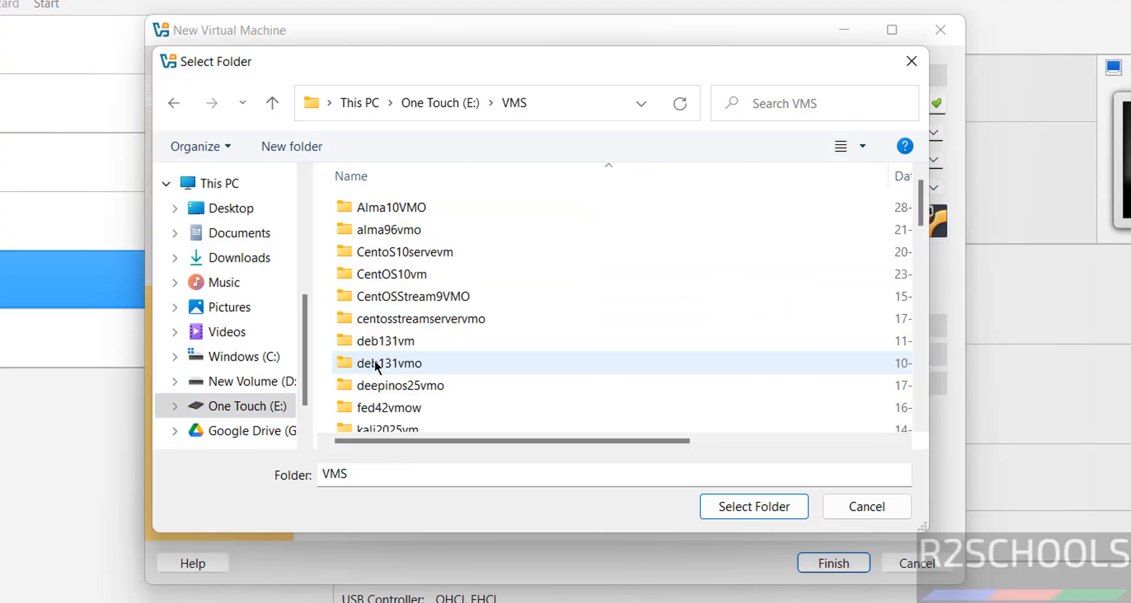
left_click(305, 147)
type("kub2510vmo")
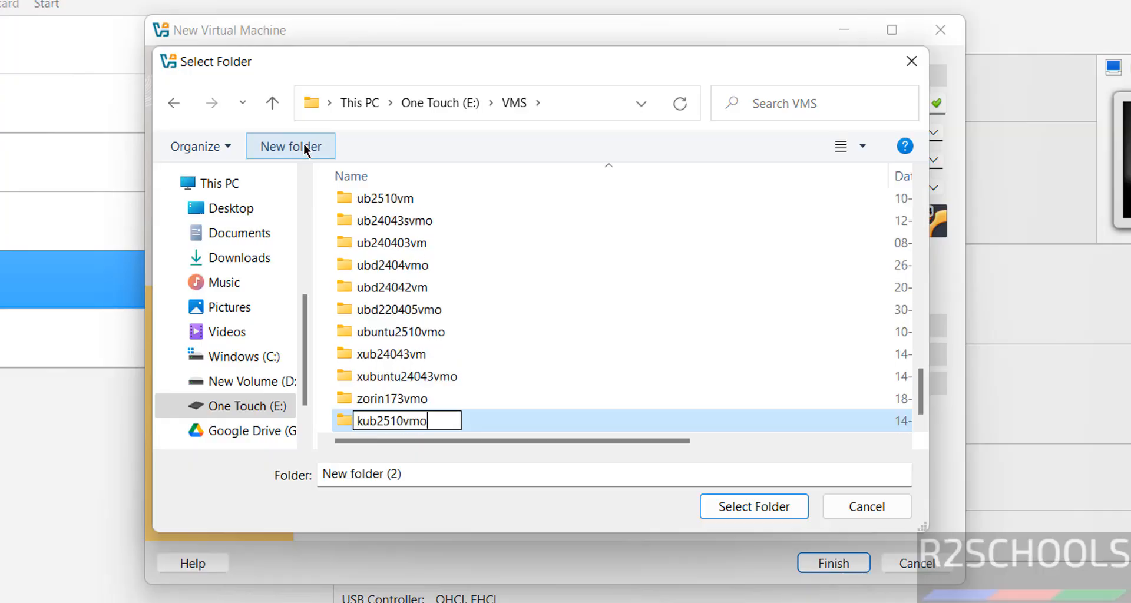
key("Return")
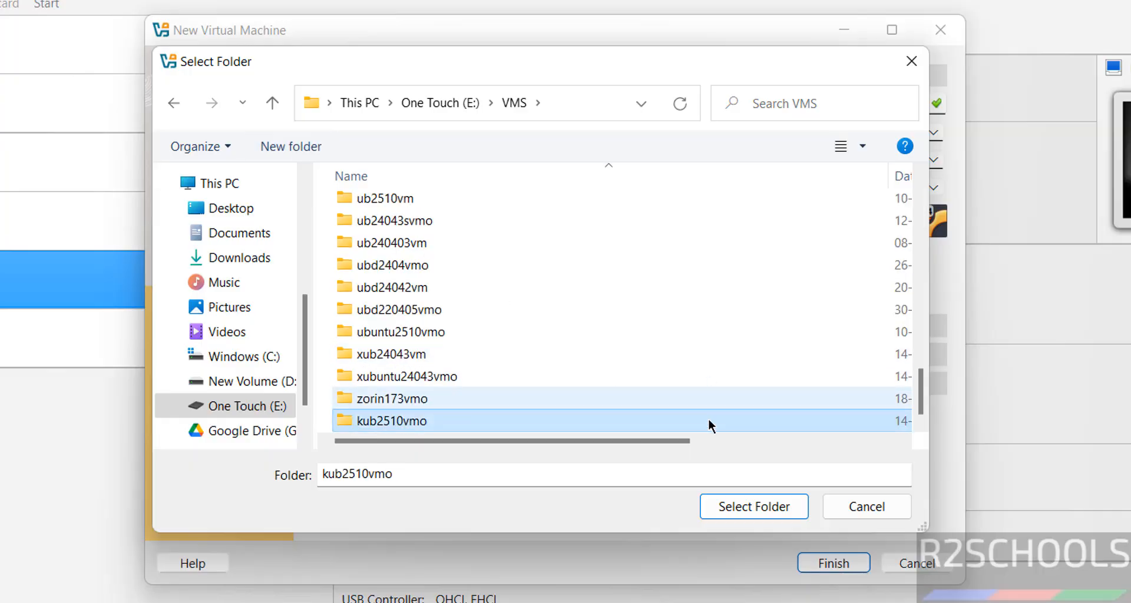
left_click(734, 508)
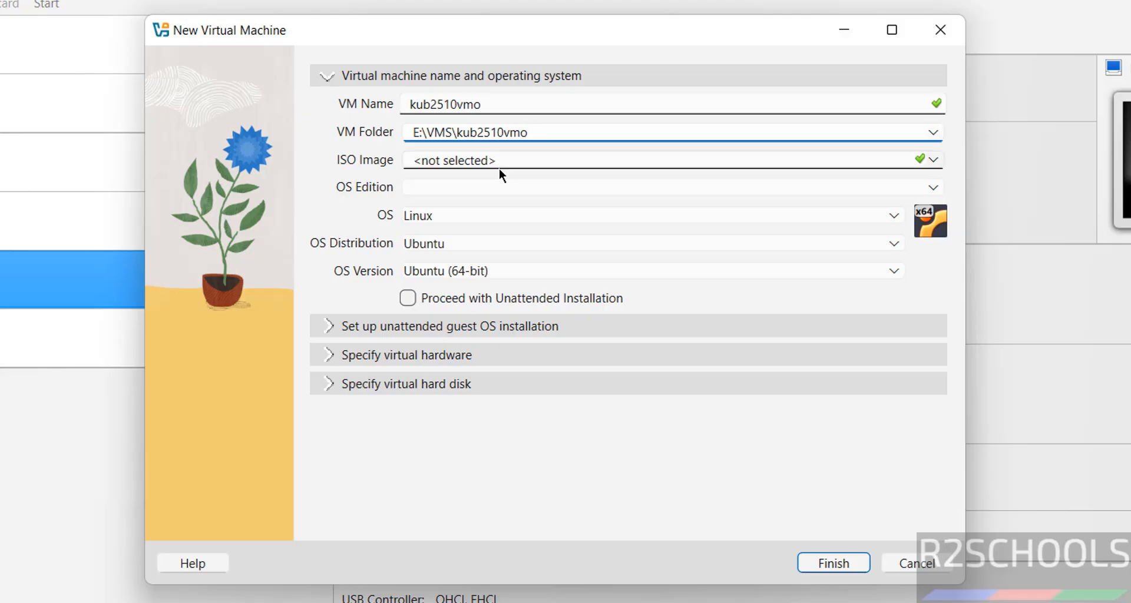
Attach kubuntu-25.10-desktop-amd64.iso from Downloads and turn off unattended installation
left_click(934, 159)
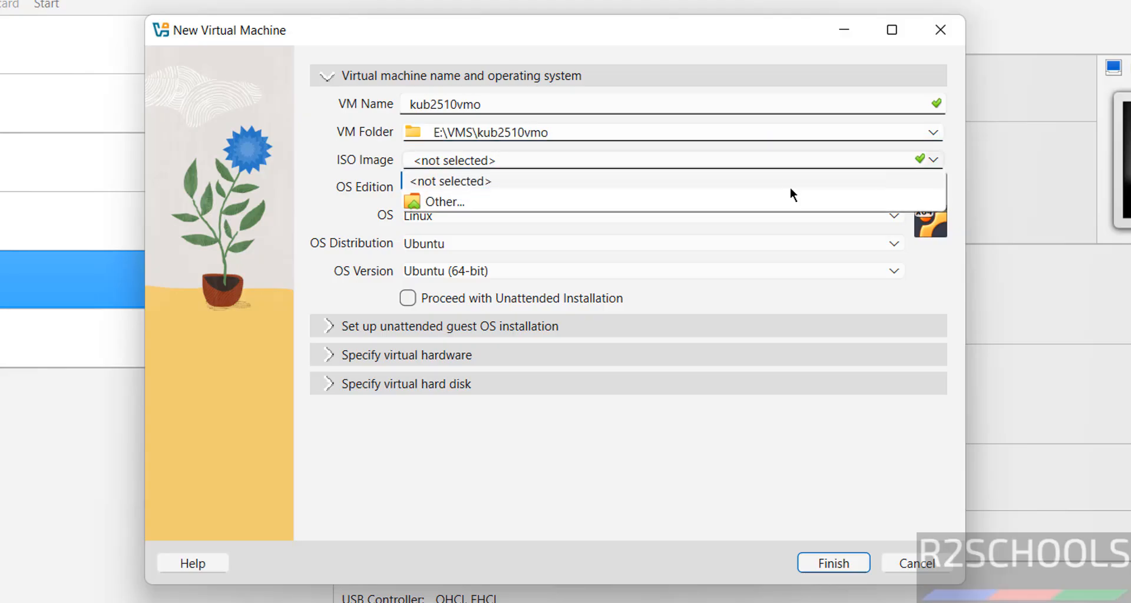
left_click(512, 201)
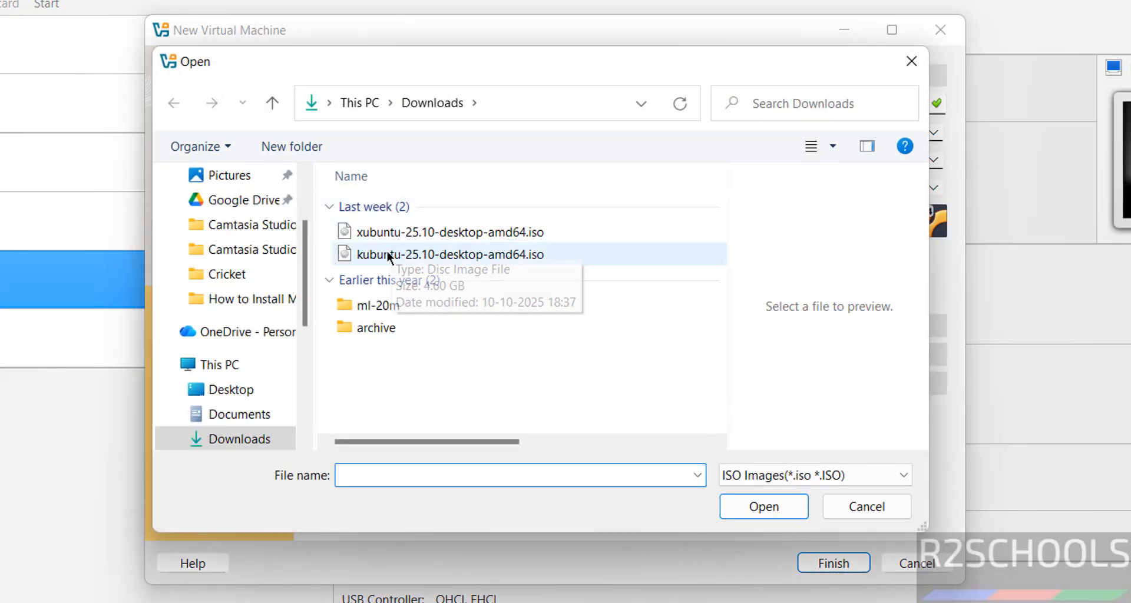
left_click(416, 256)
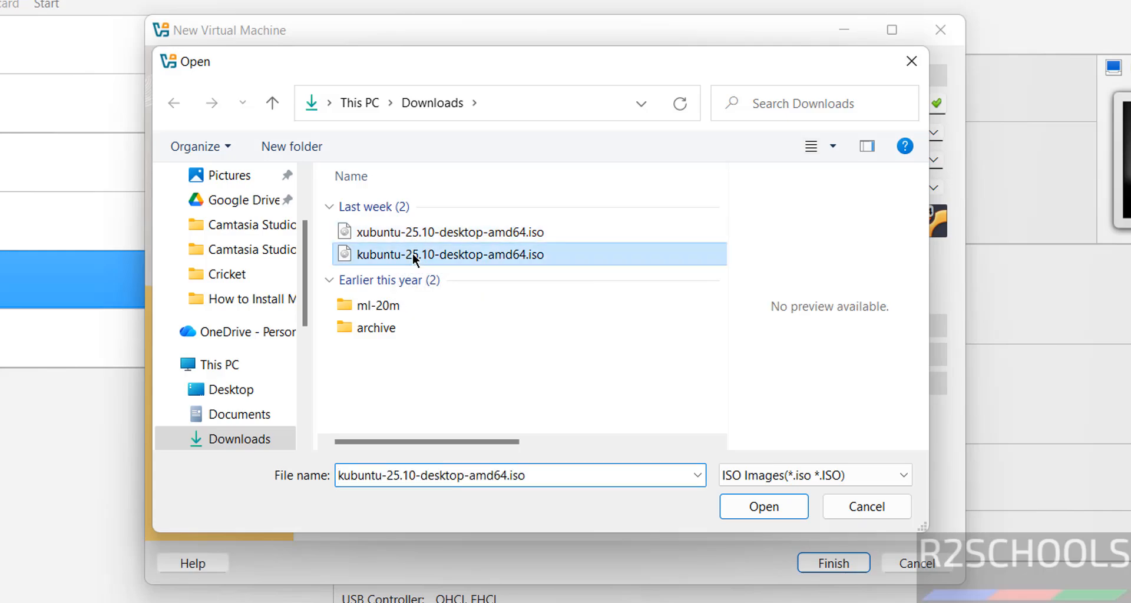
left_click(753, 508)
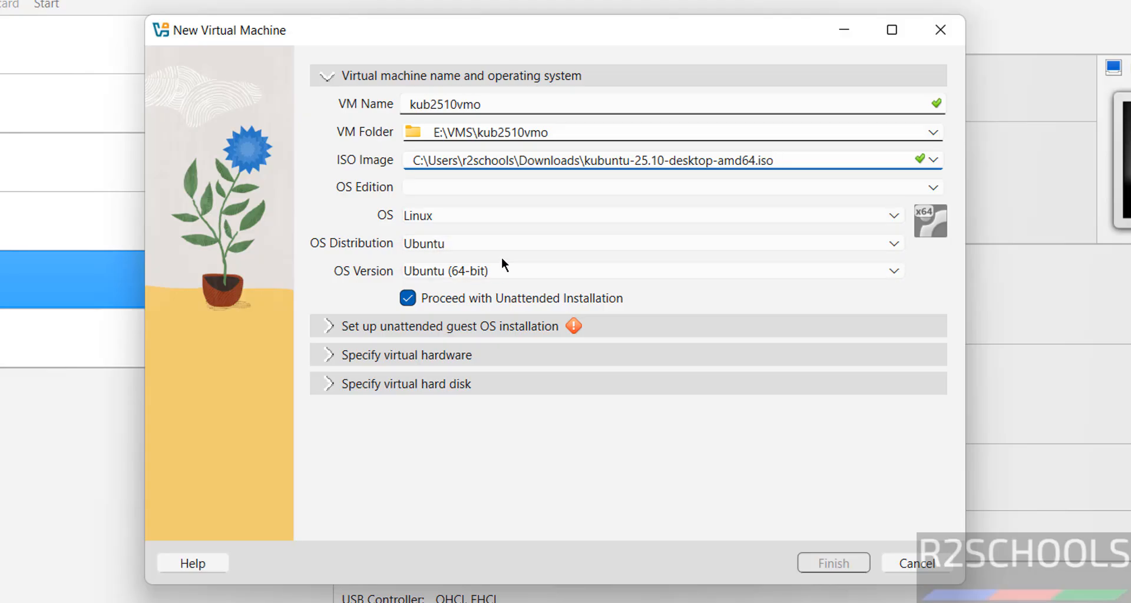
left_click(407, 299)
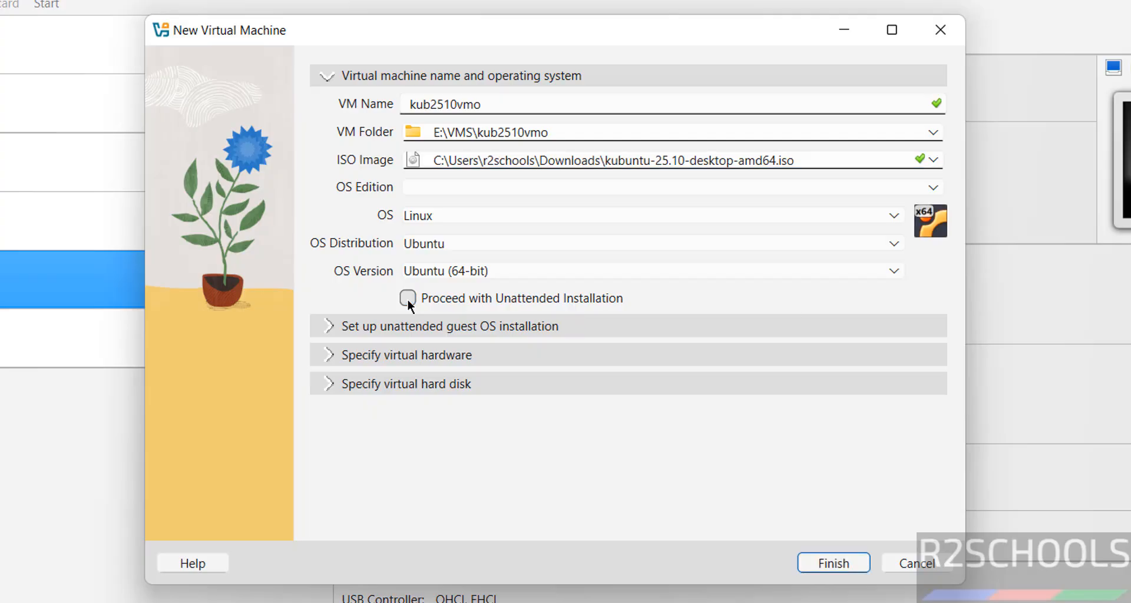
Give the machine 4096 MB of base memory and 2 CPUs
left_click(387, 358)
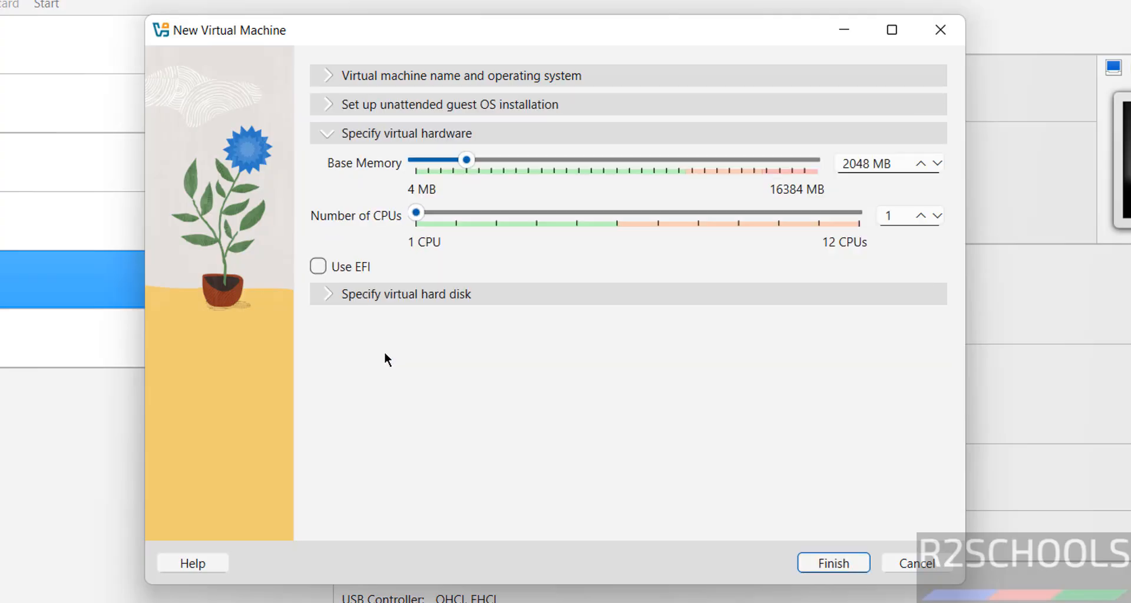
double_click(849, 165)
type("4096")
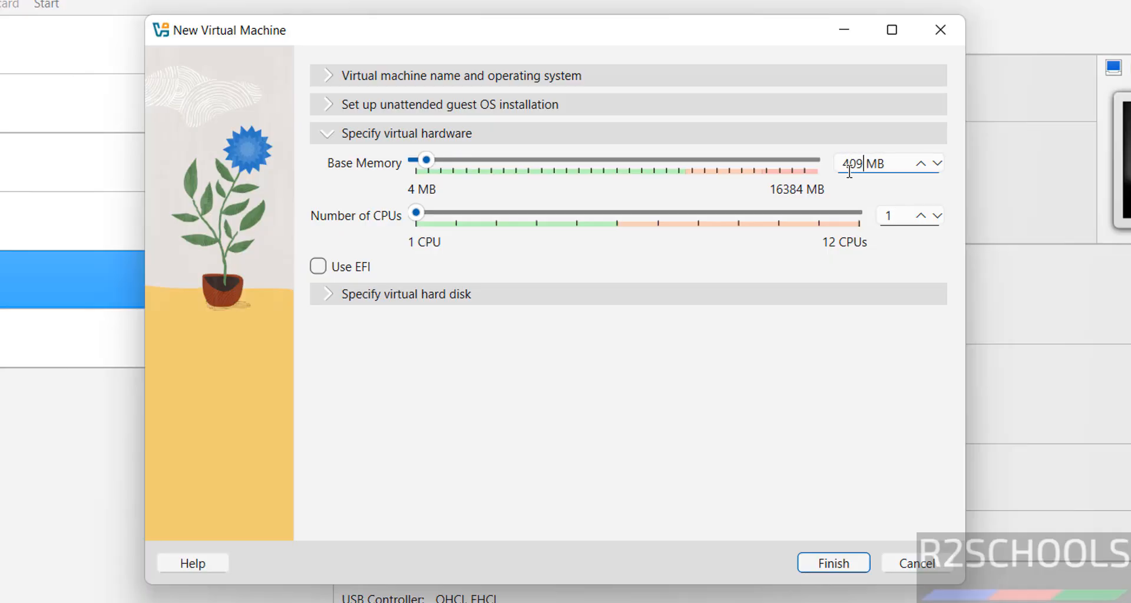
key("Tab")
type("2")
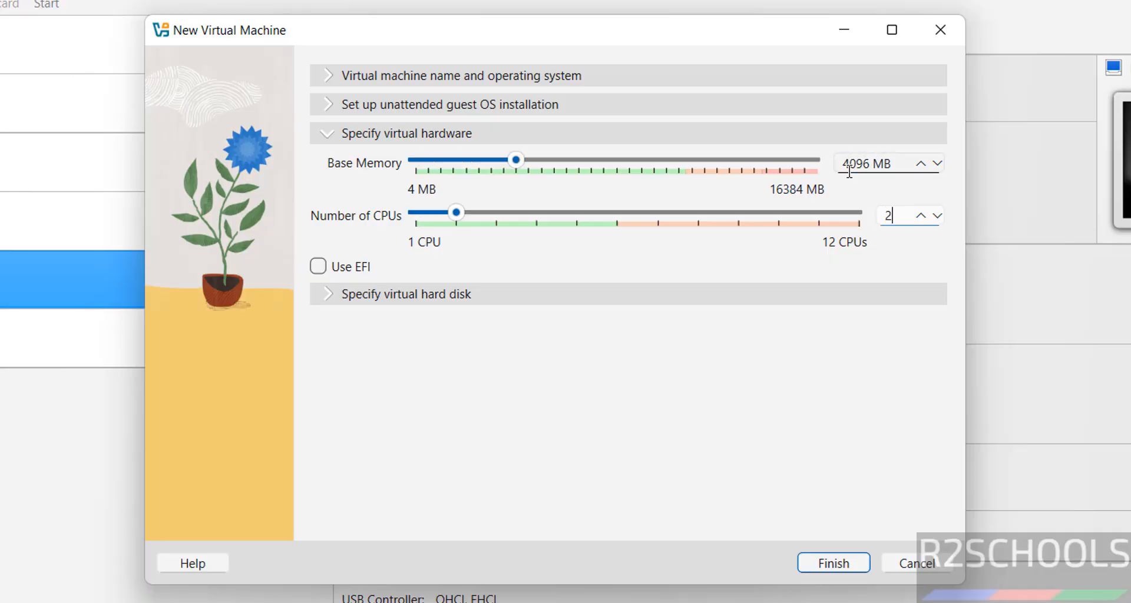
Set the virtual hard disk size to 50 GB and finish creating kub2510vmo
left_click(552, 296)
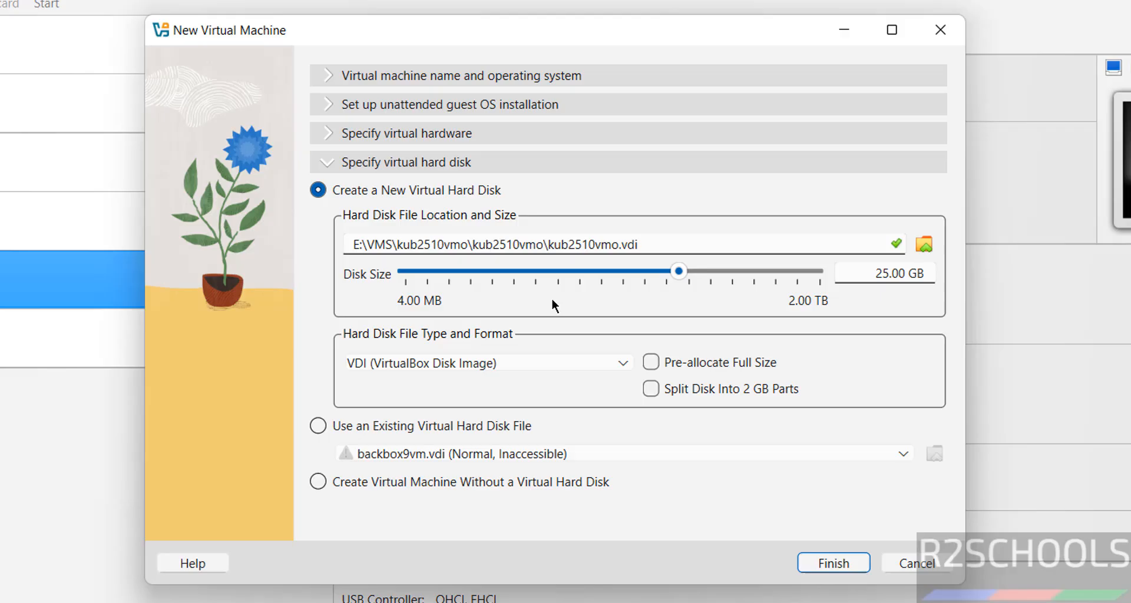
double_click(867, 273)
type("50")
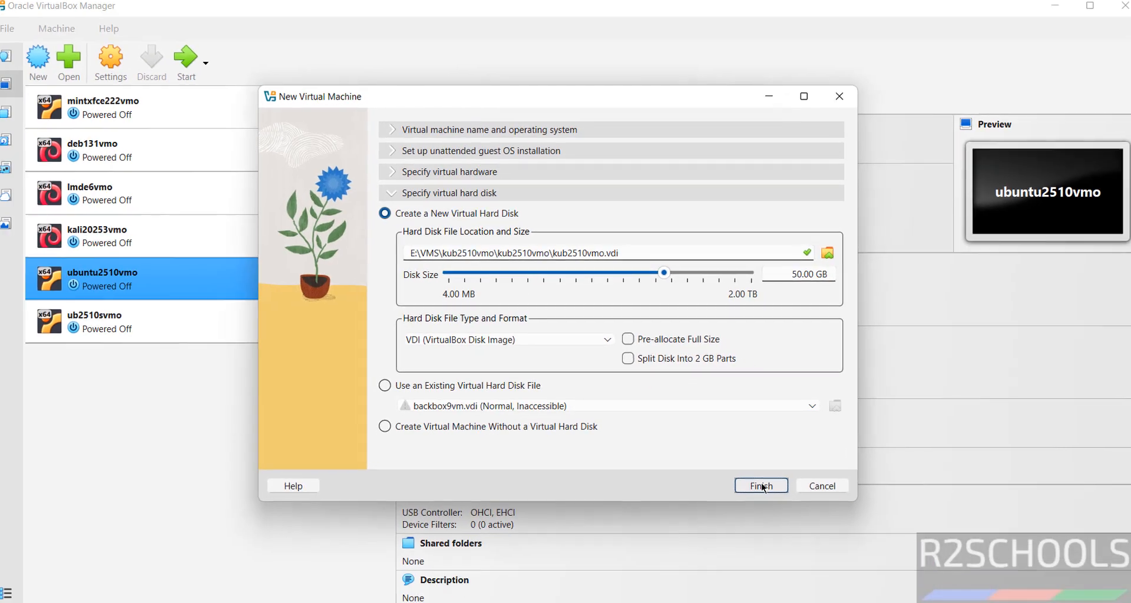
left_click(762, 486)
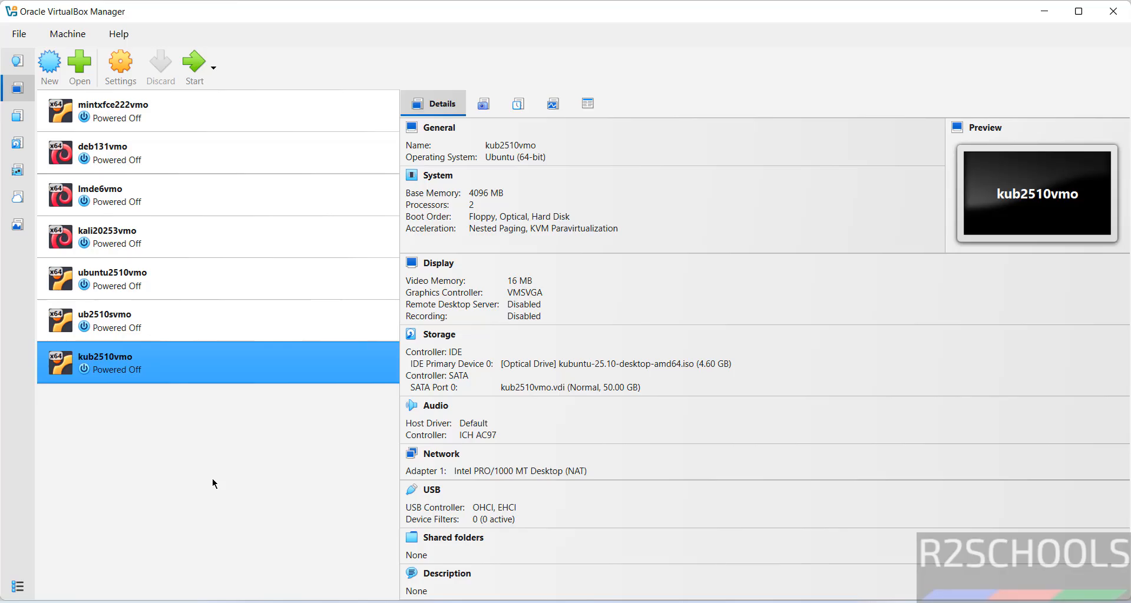
right_click(150, 370)
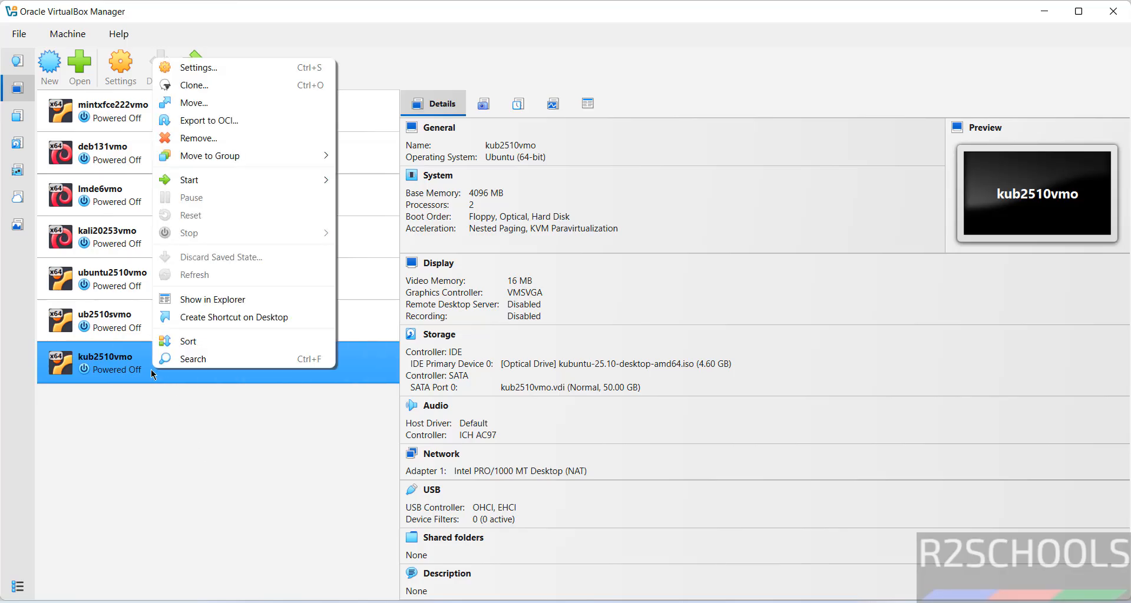
left_click(208, 475)
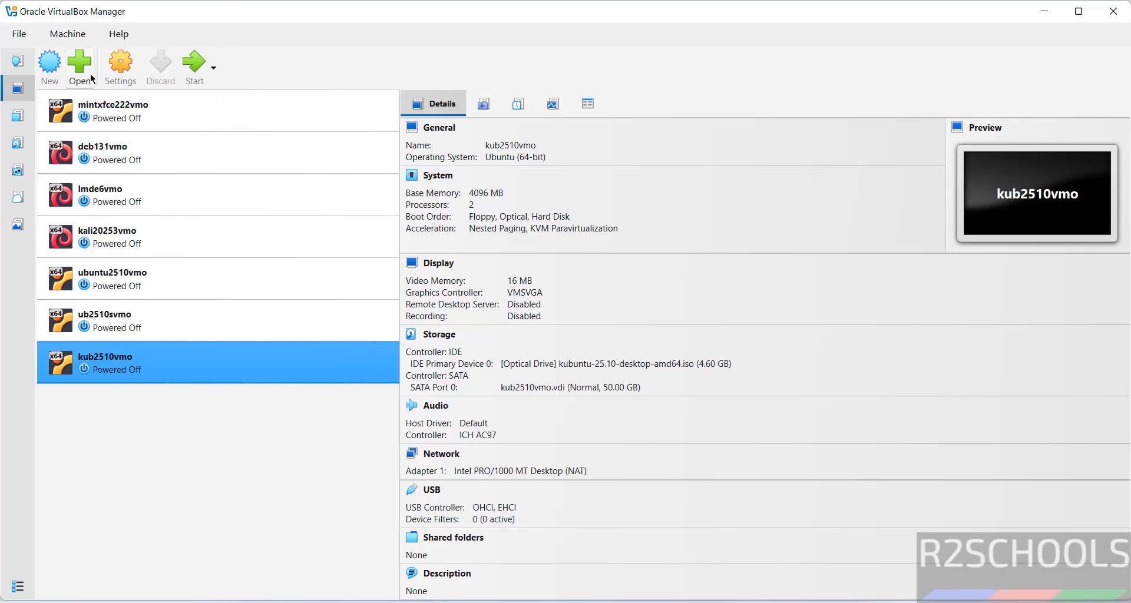
left_click(72, 36)
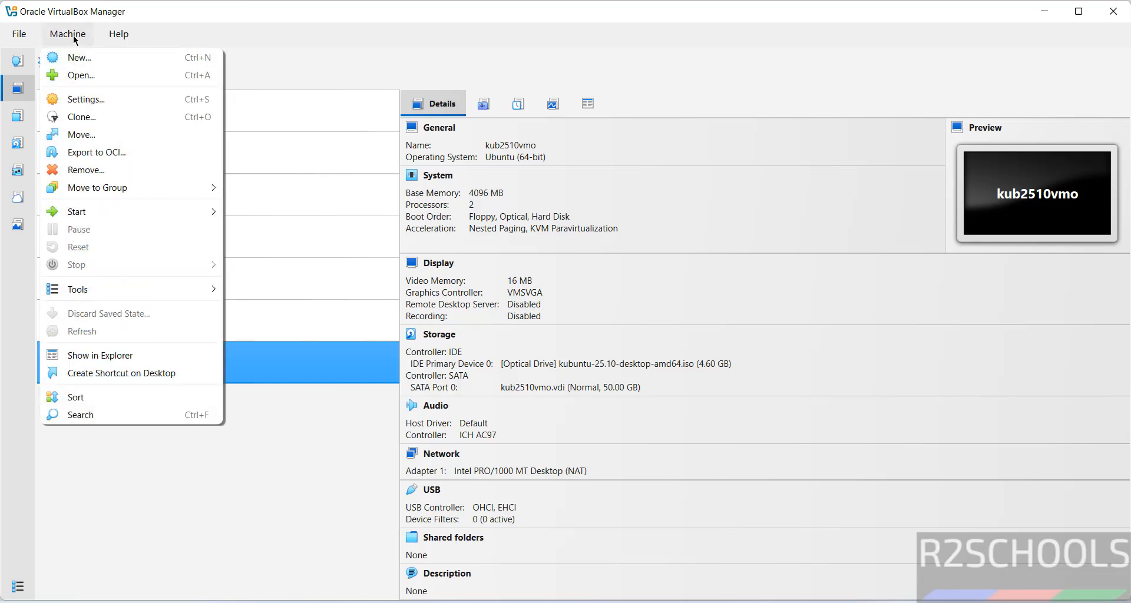
left_click(312, 39)
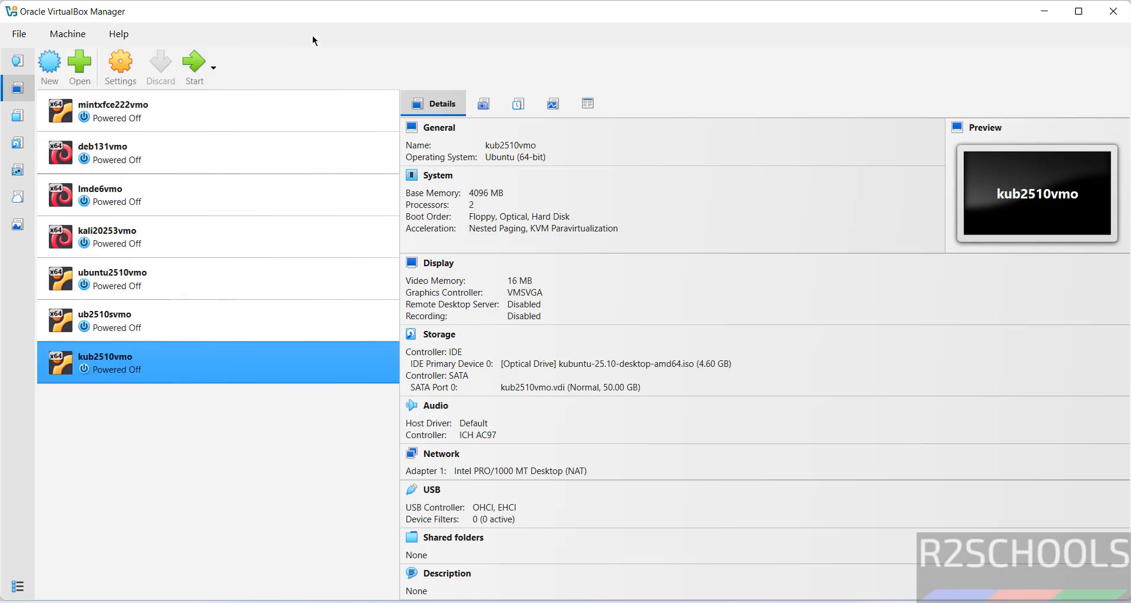
right_click(158, 363)
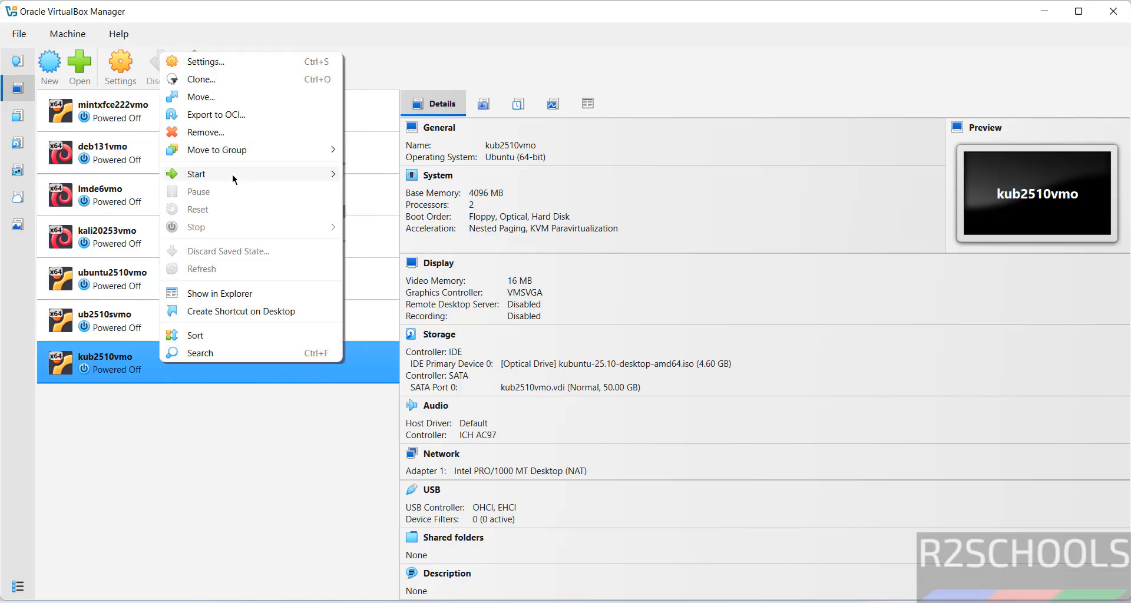
mouse_move(233, 175)
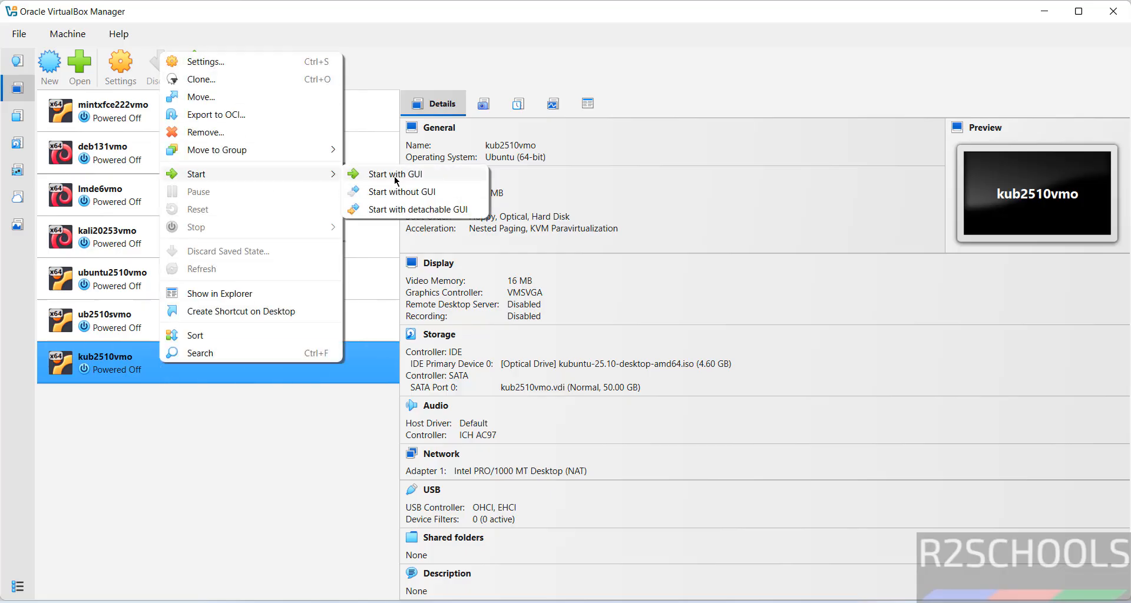
left_click(402, 27)
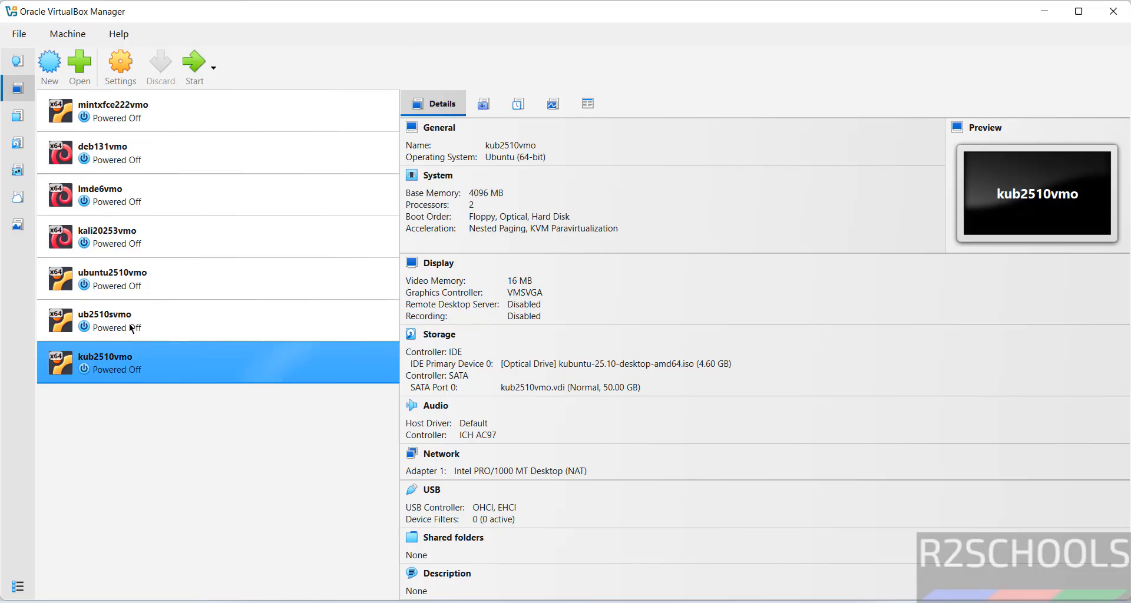
Start kub2510vmo, boot Try or Install Kubuntu, and keep English (United States) as the language
left_click(204, 73)
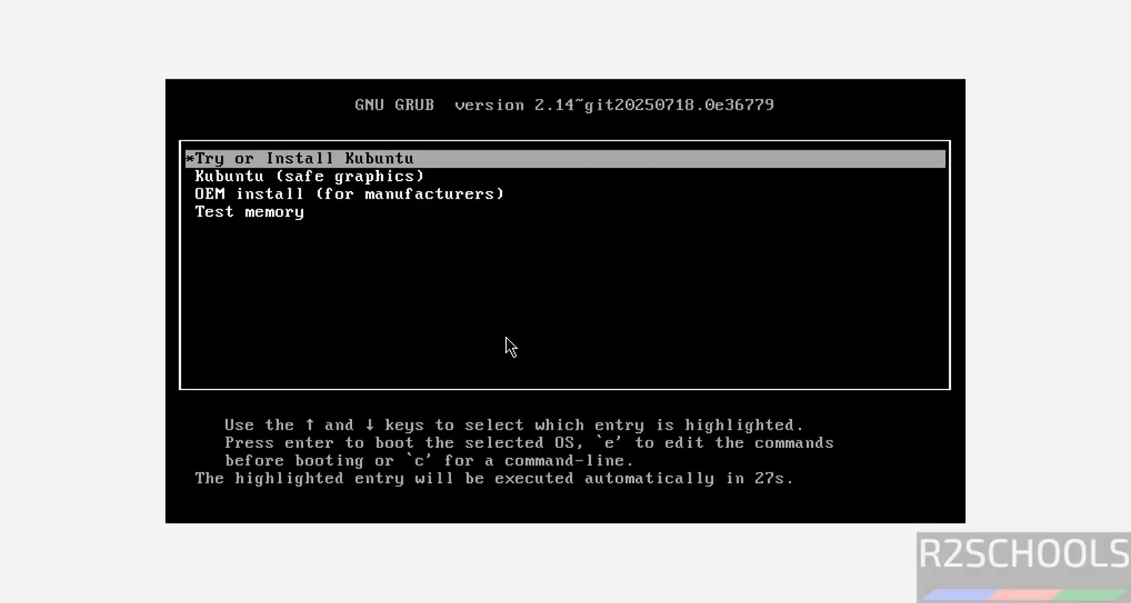
key("Down")
key("Up")
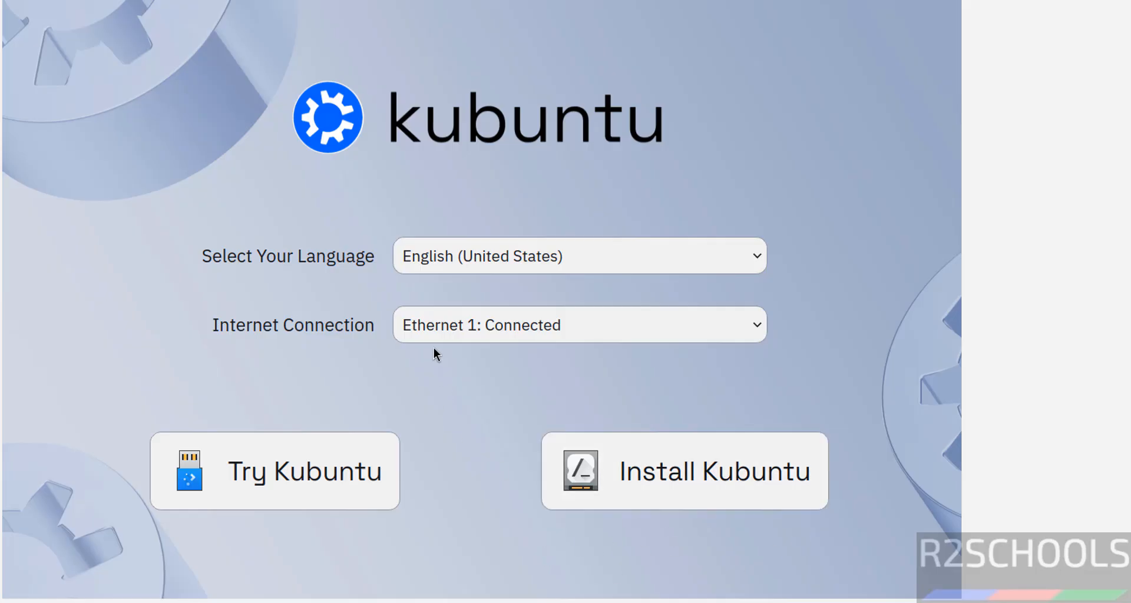
left_click(454, 248)
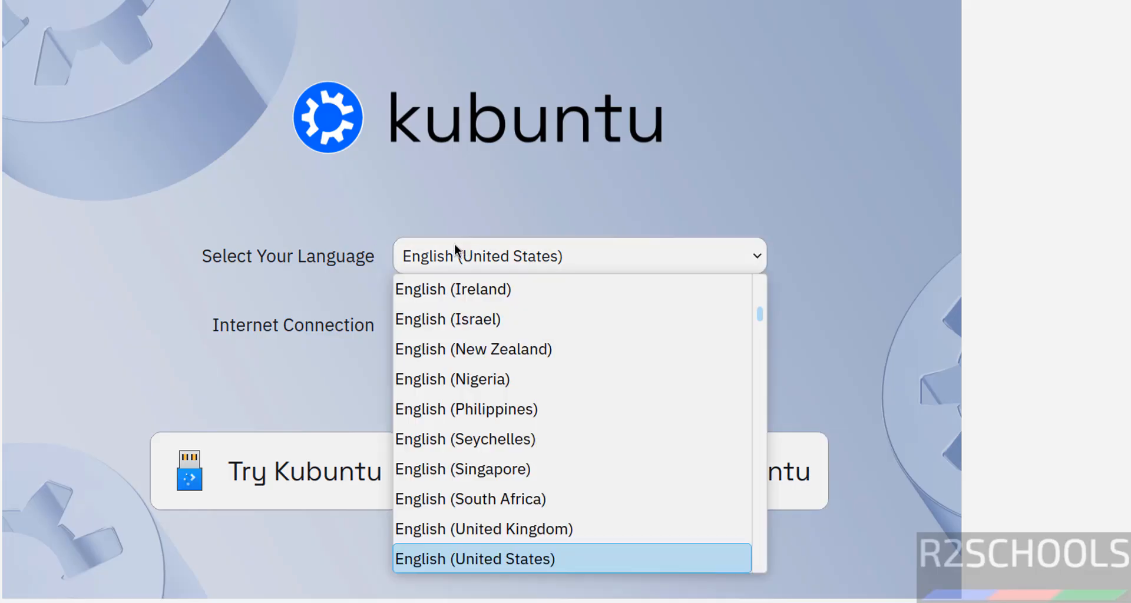
left_click(272, 229)
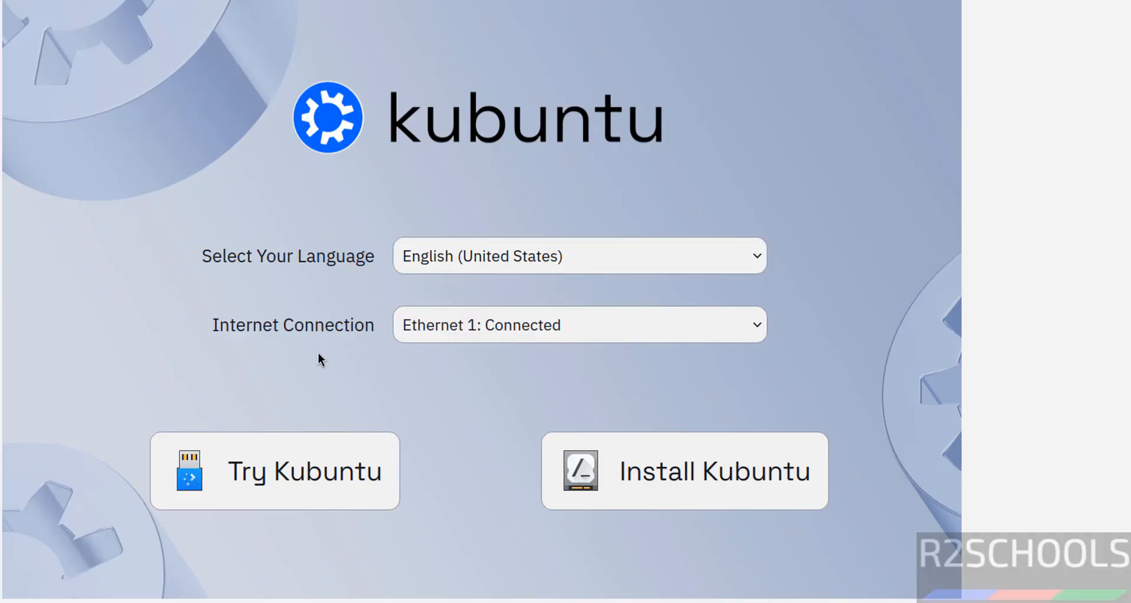
Launch Install Kubuntu, keep American English and the Asia/Kolkata location, and reach the keyboard step
left_click(676, 486)
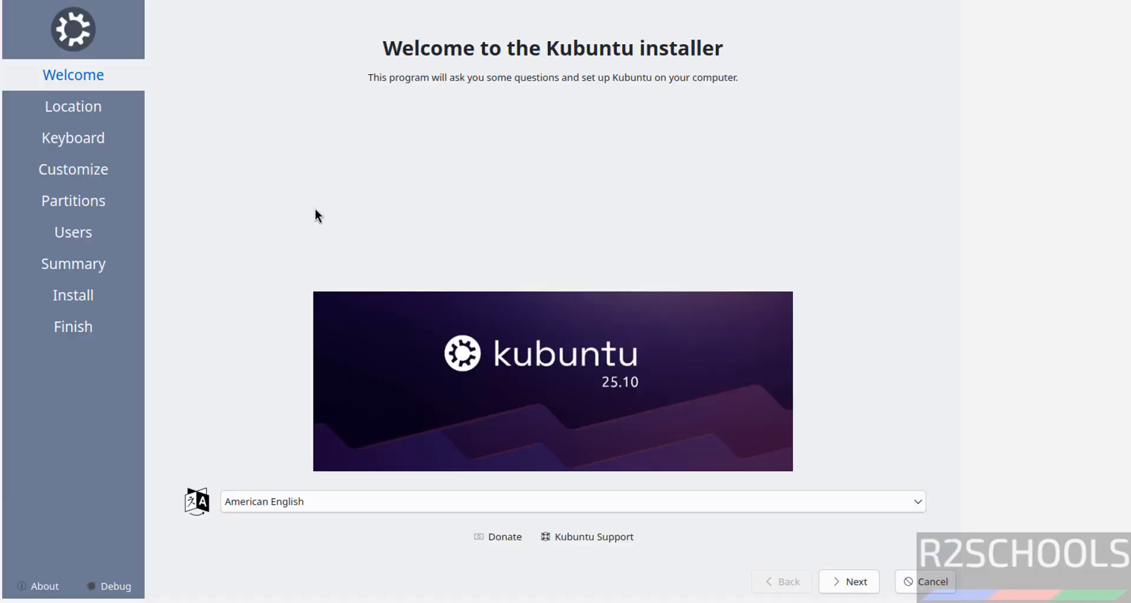
left_click(855, 587)
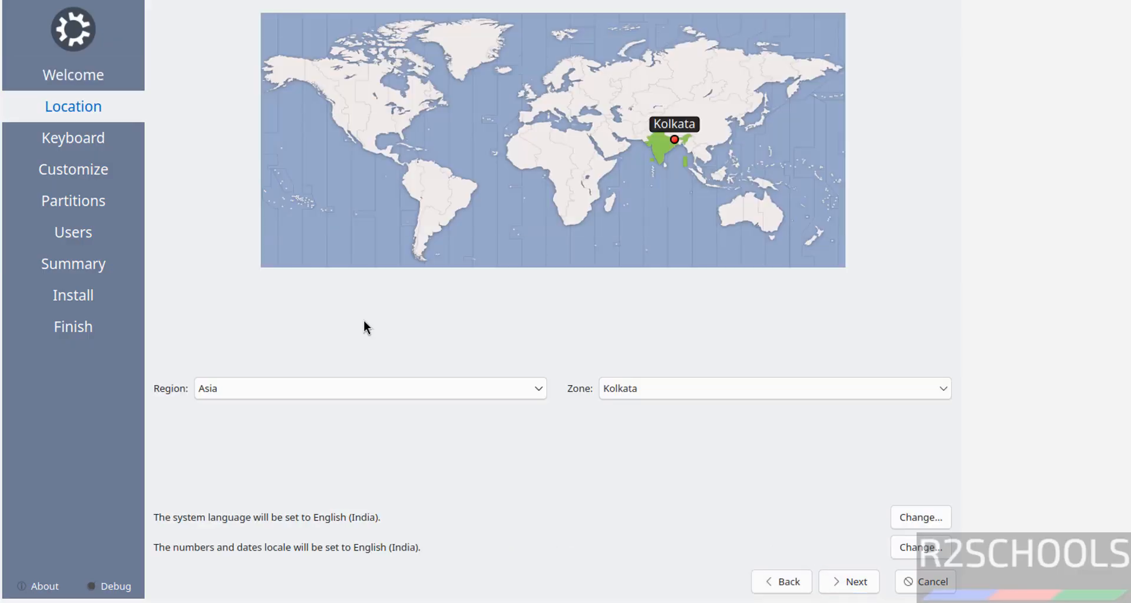
left_click(334, 396)
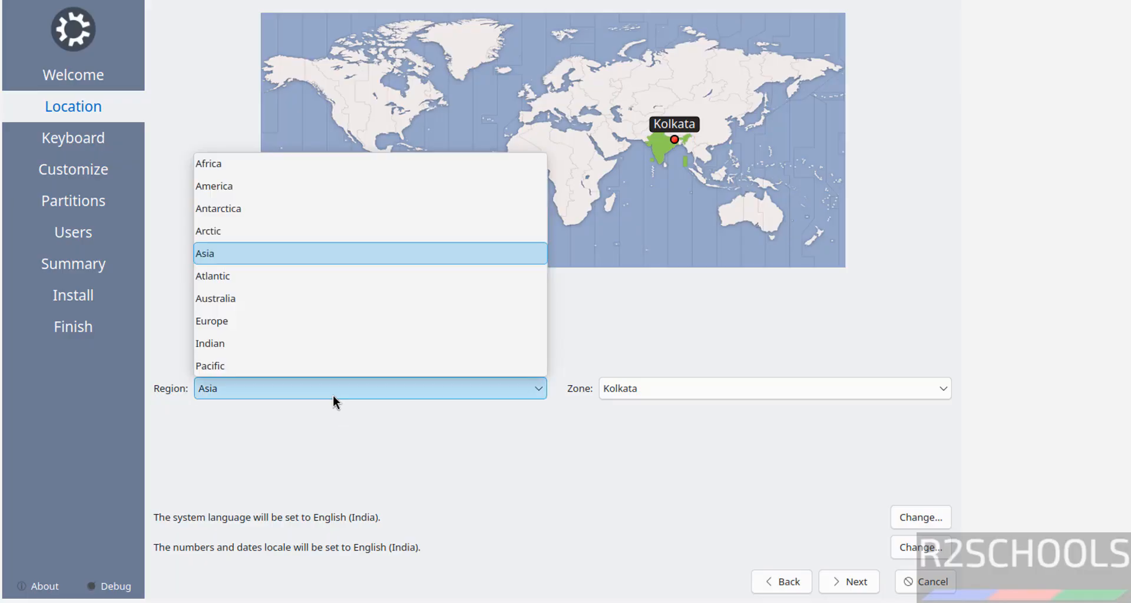
left_click(664, 392)
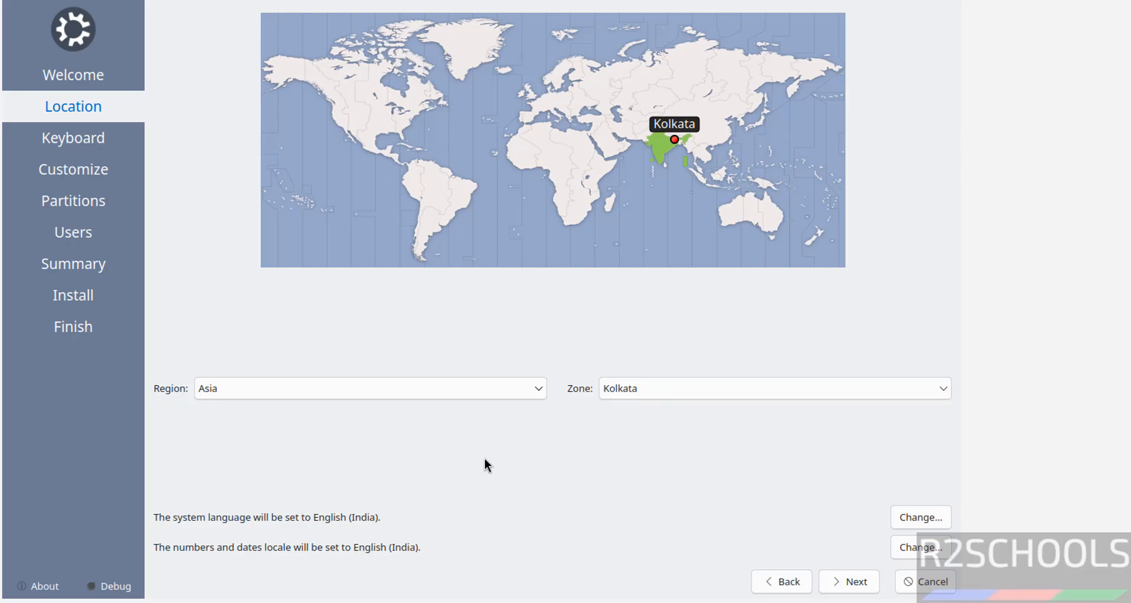
left_click(857, 589)
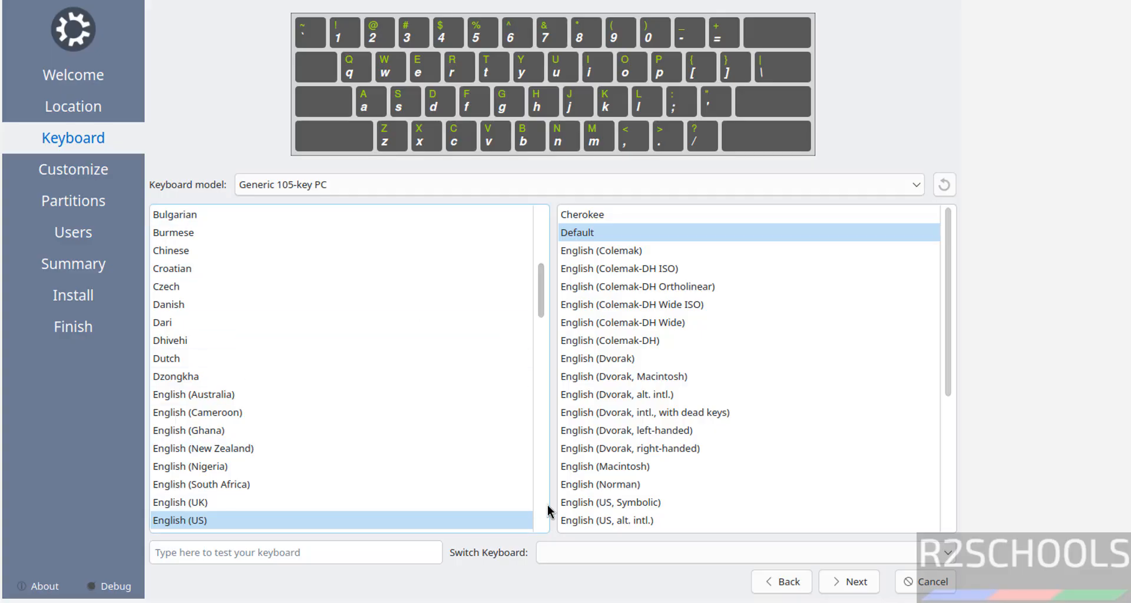
Keep the US keyboard and choose Normal Installation without downloading updates
left_click(844, 585)
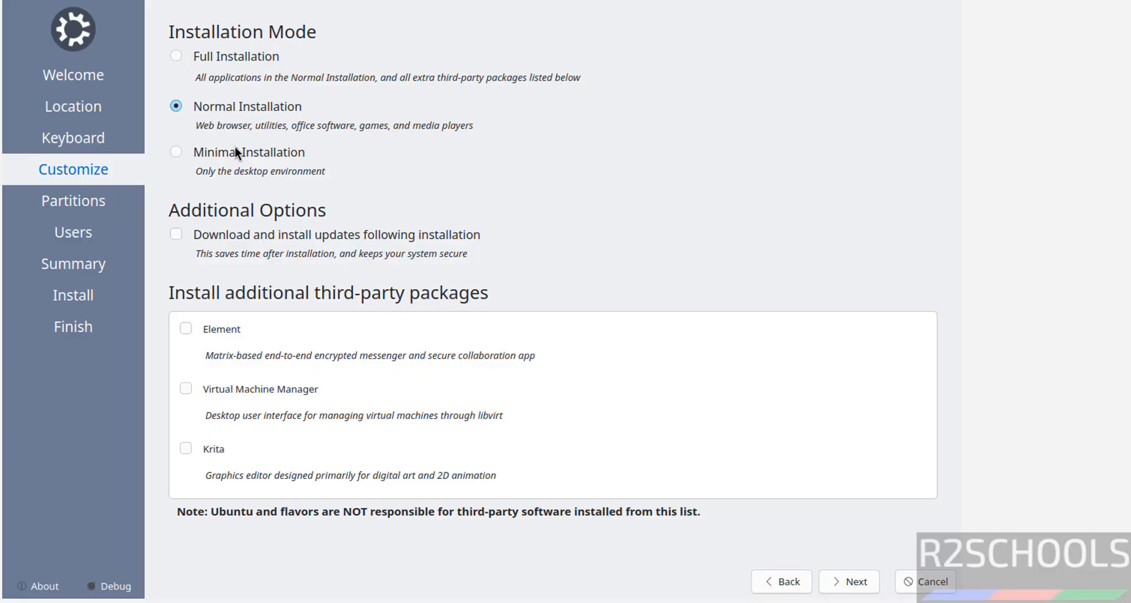
left_click(250, 56)
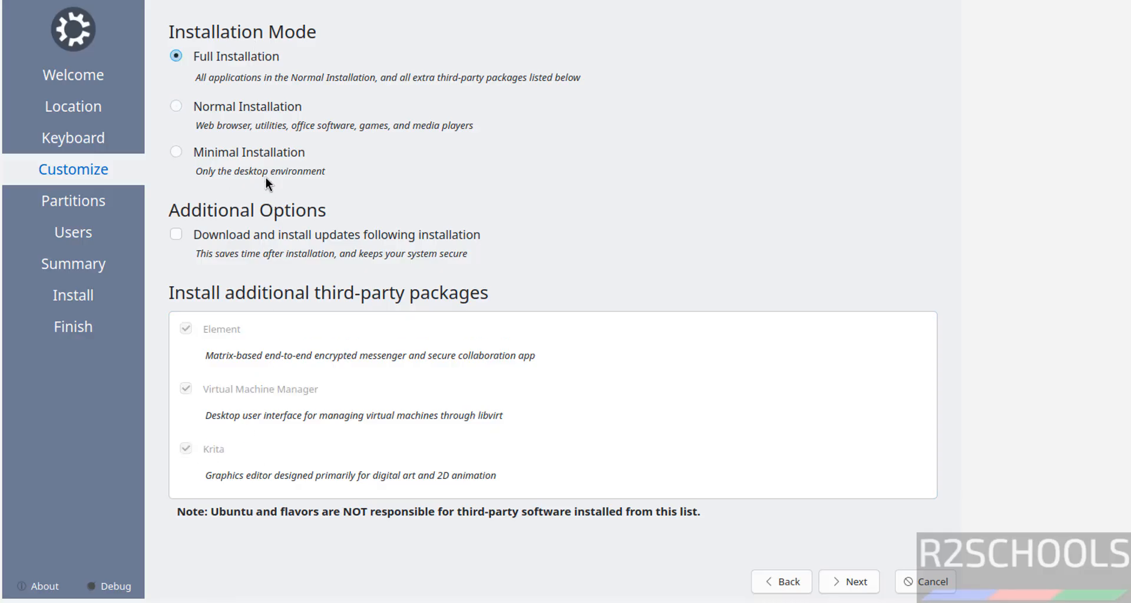
left_click(274, 104)
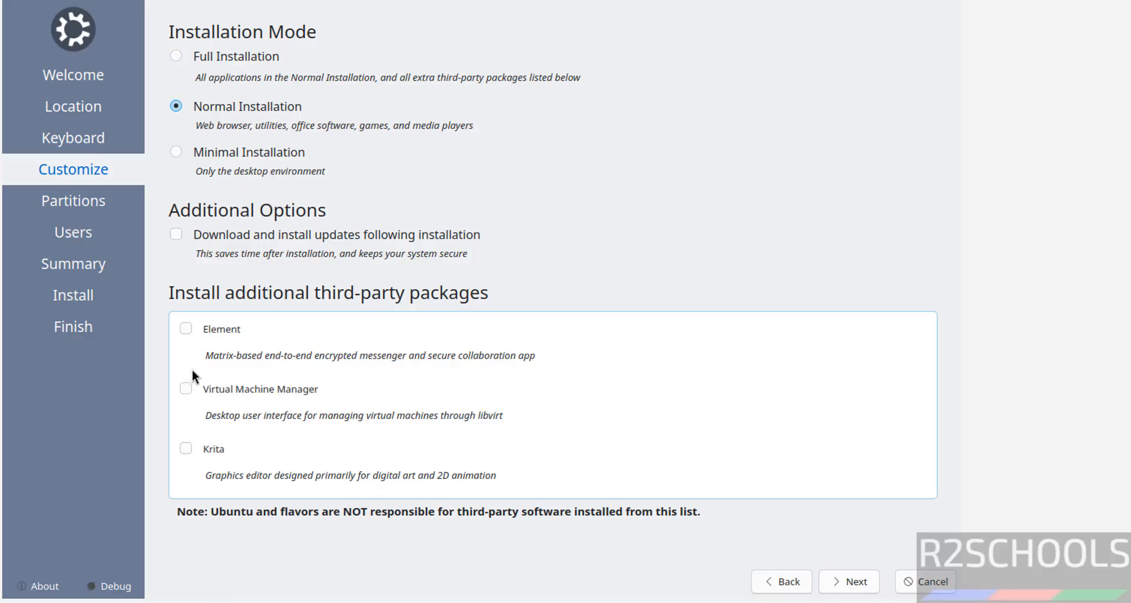
left_click(276, 154)
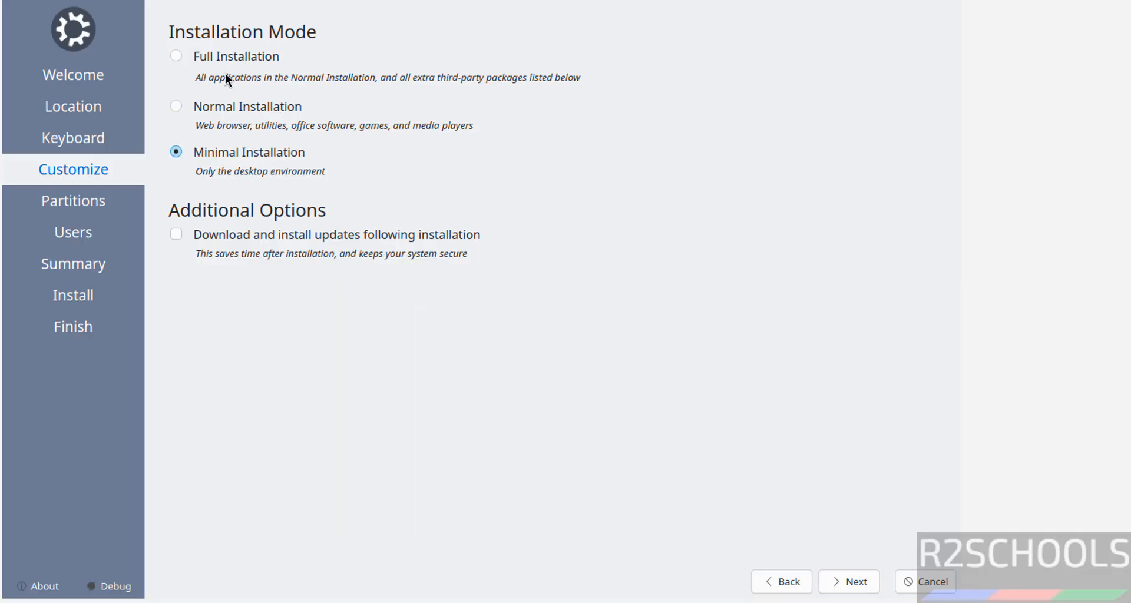
left_click(211, 104)
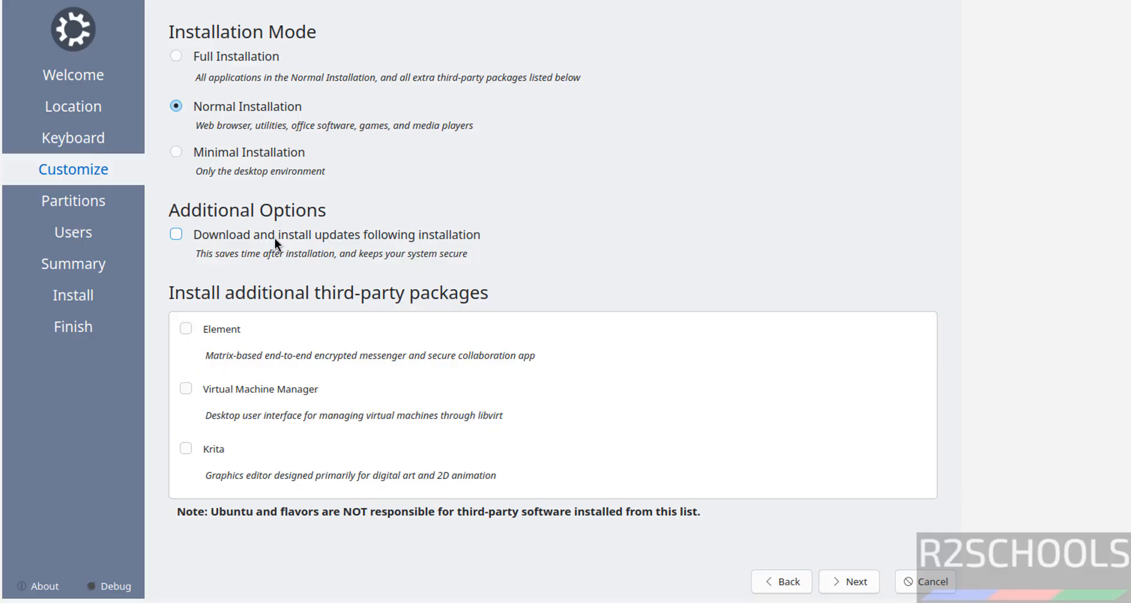
left_click(344, 240)
left_click(175, 236)
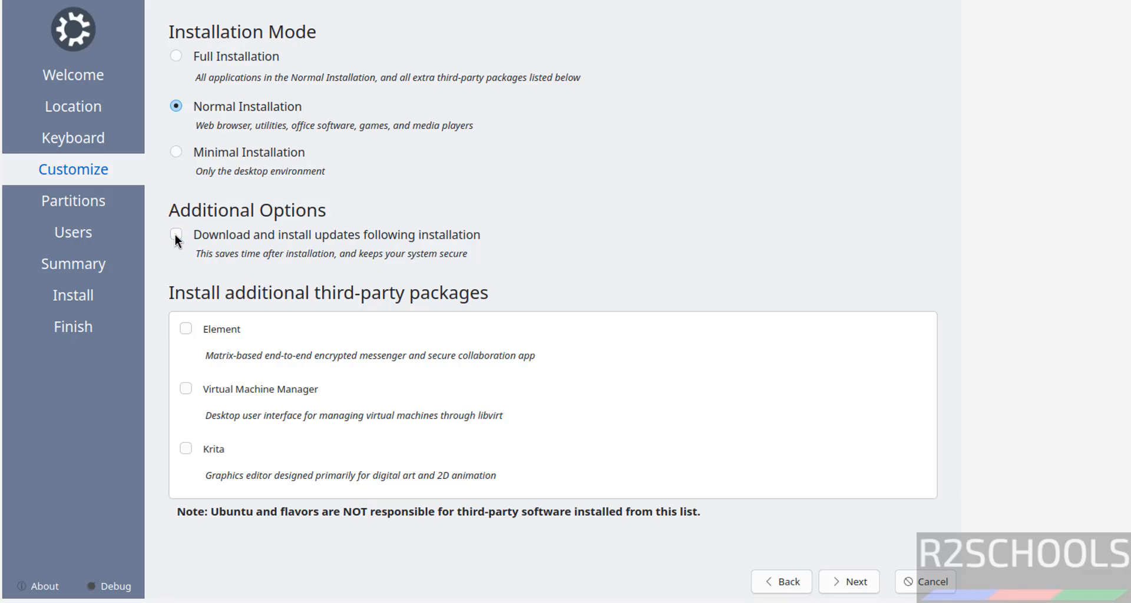
Choose Erase disk for the 50 GB drive and advance to the Users step
left_click(861, 589)
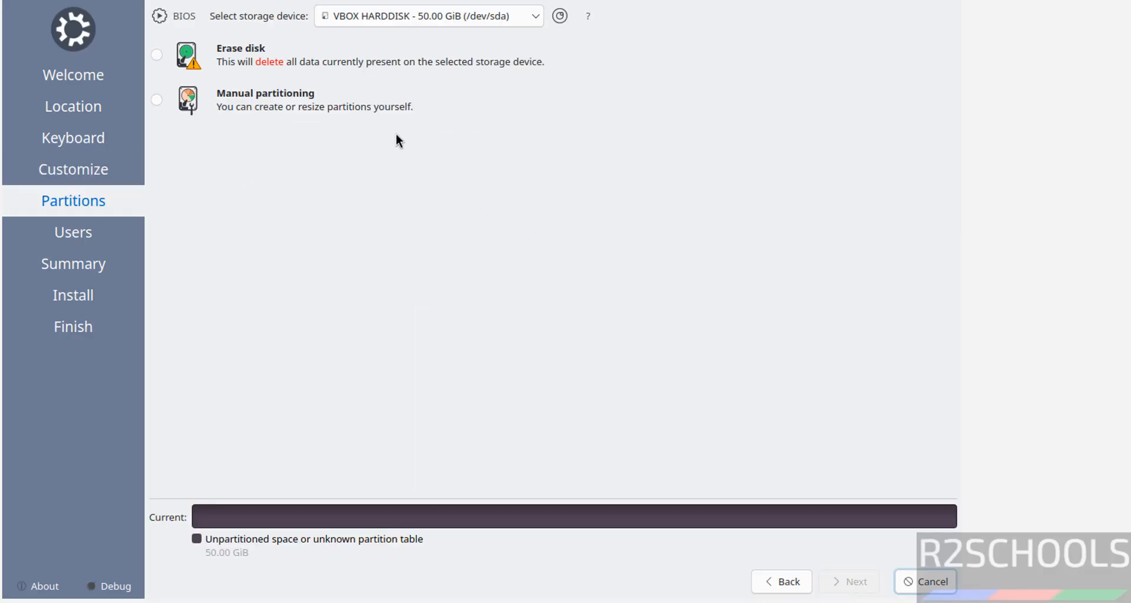
left_click(157, 55)
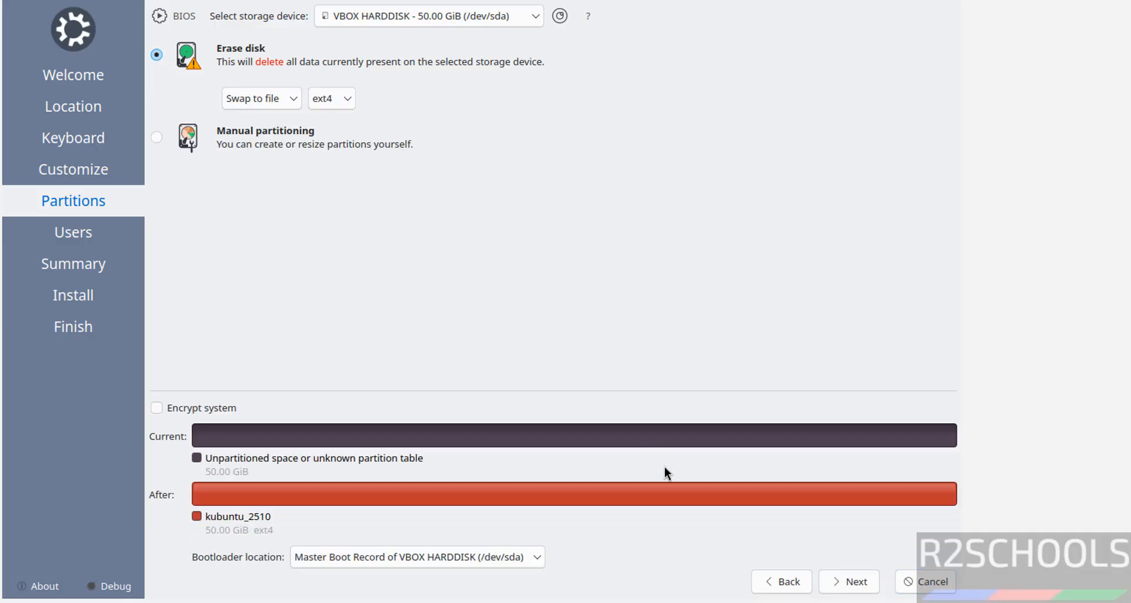
left_click(851, 582)
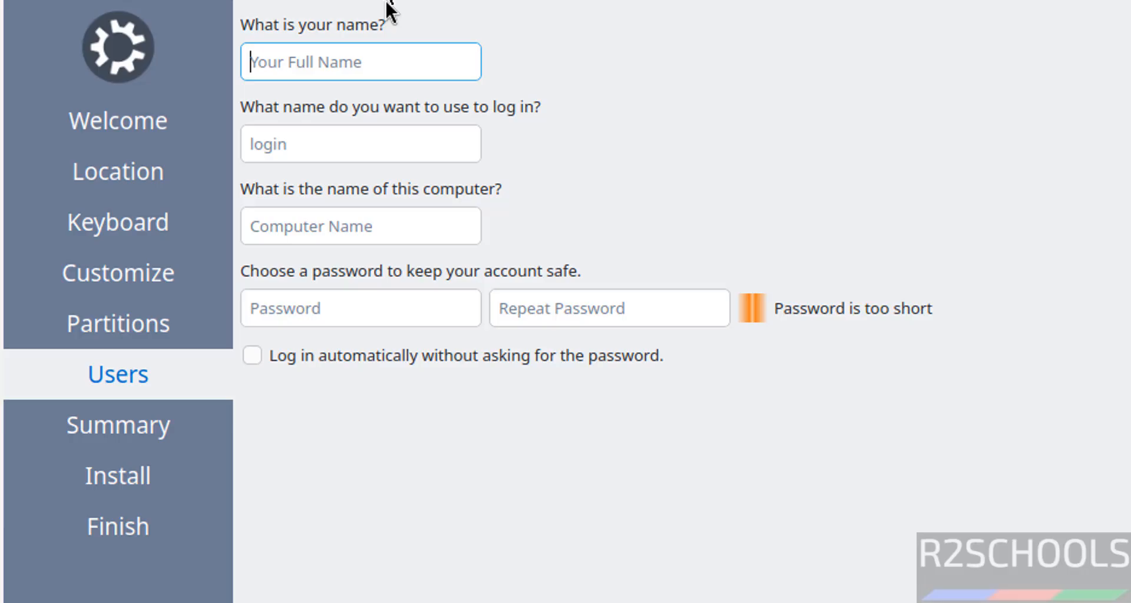
Enter the user's full name and change the computer name to kub2510vm
type("r2school")
key("BackSpace")
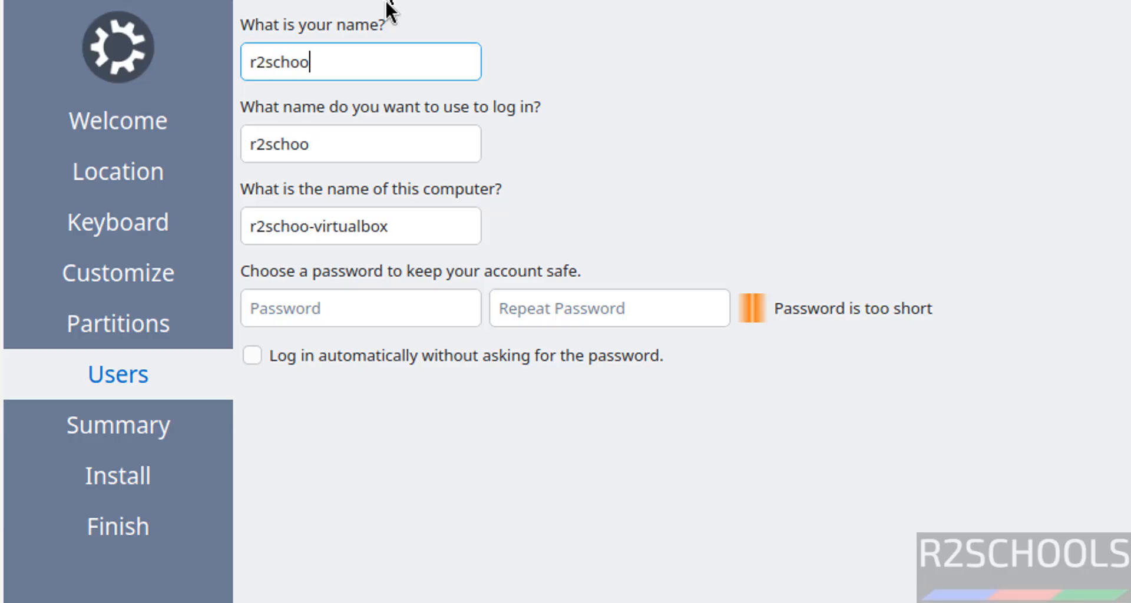
type("ls")
key("Tab")
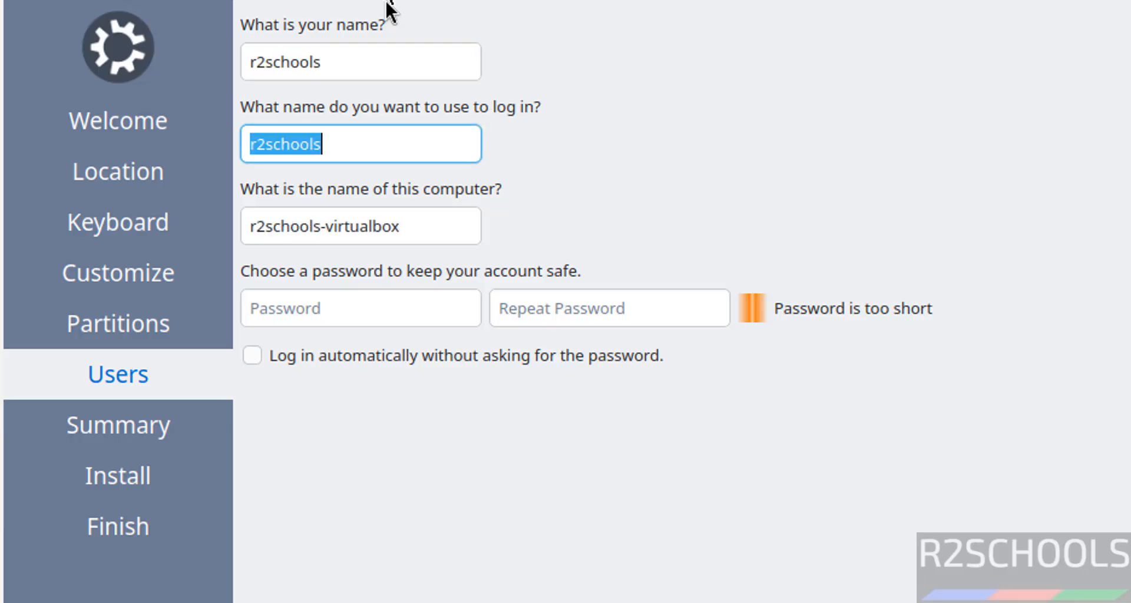
double_click(349, 239)
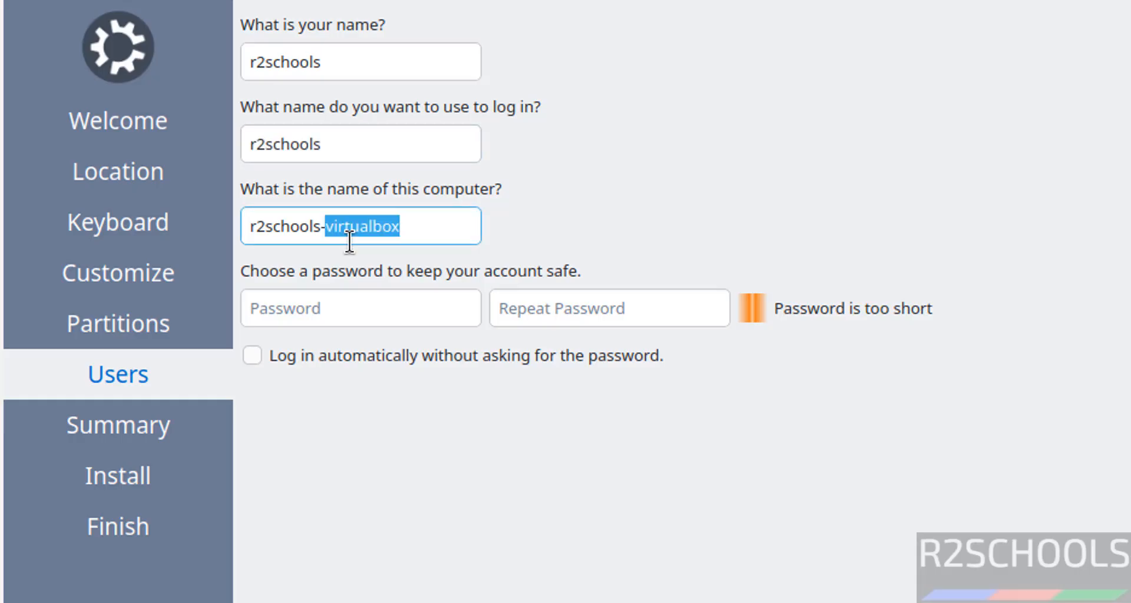
key("BackSpace")
key("BackSpace")
key("BackSpace")
key("BackSpace")
key("BackSpace")
key("BackSpace")
key("BackSpace")
key("BackSpace")
key("BackSpace")
key("BackSpace")
key("BackSpace")
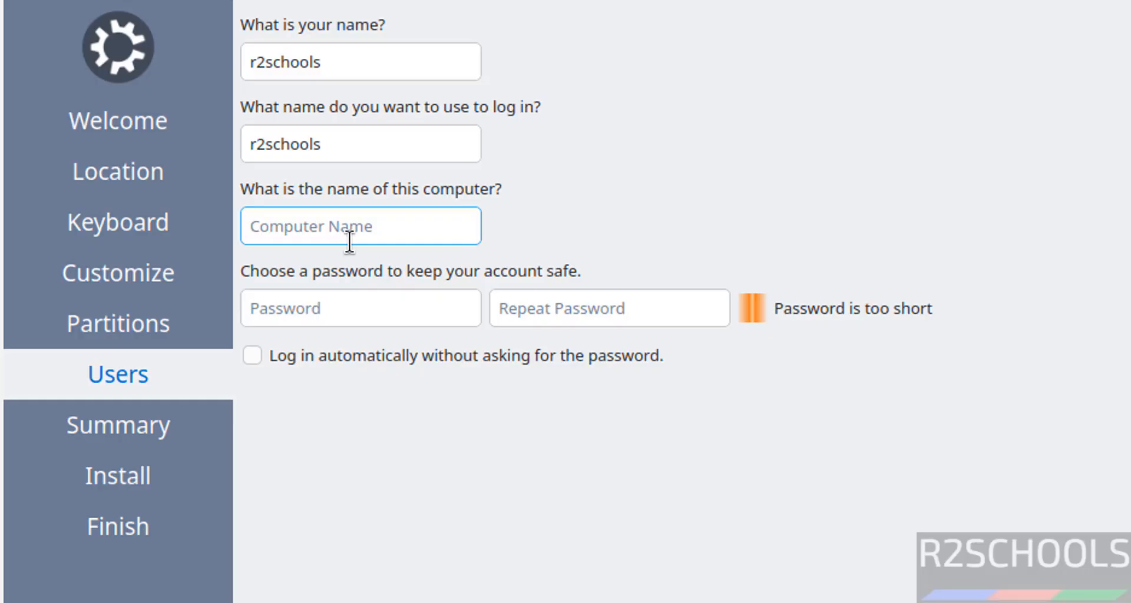
type("kub2")
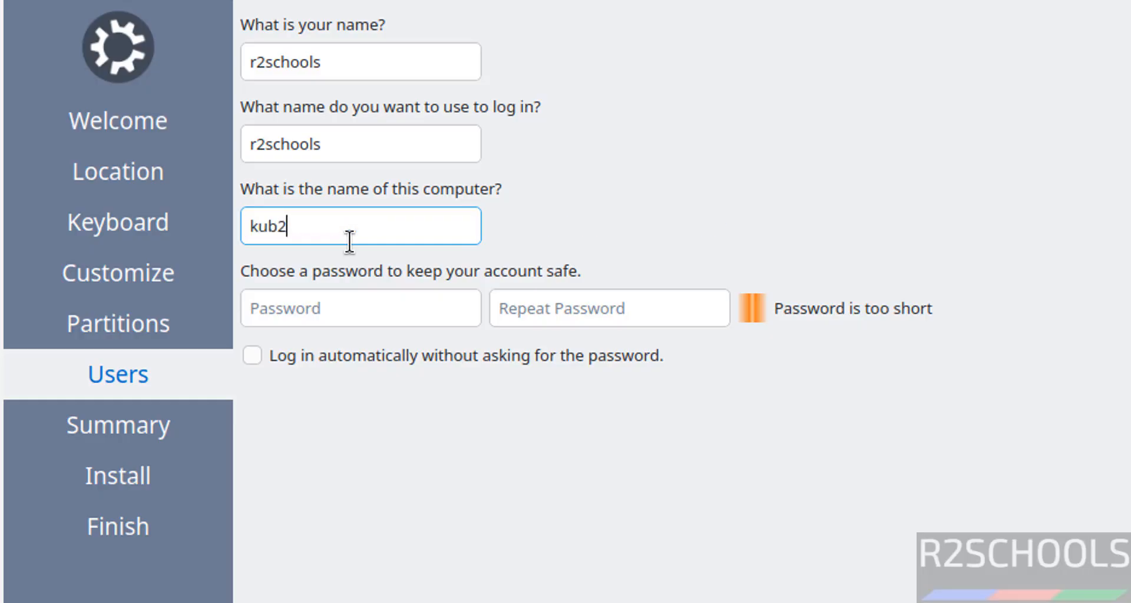
type("510vm")
key("Tab")
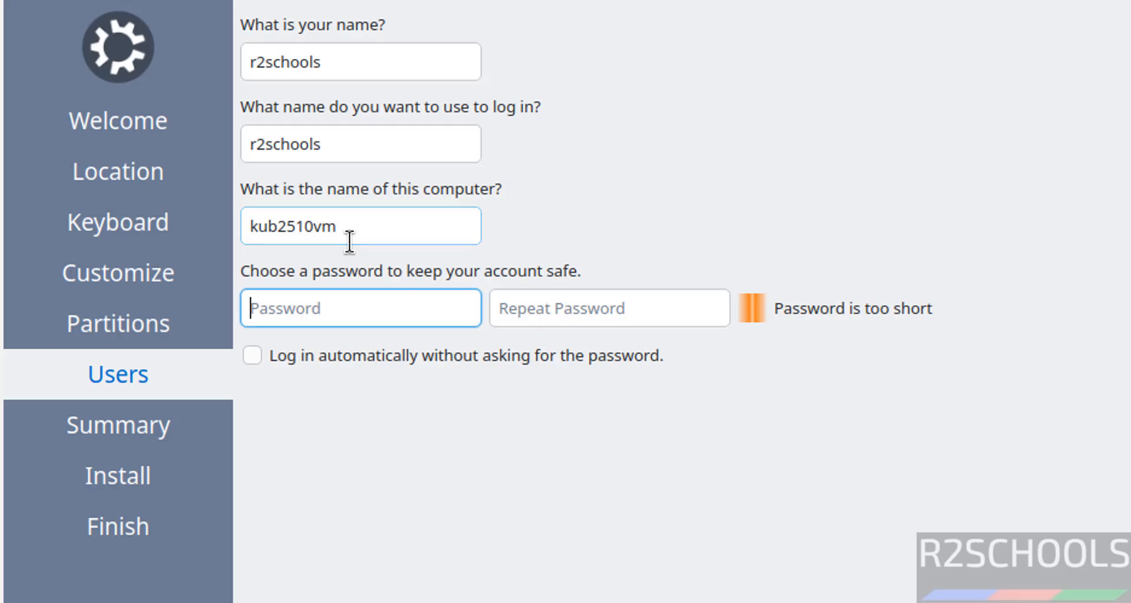
Enter and confirm the account password and proceed to the installation summary
key("Tab")
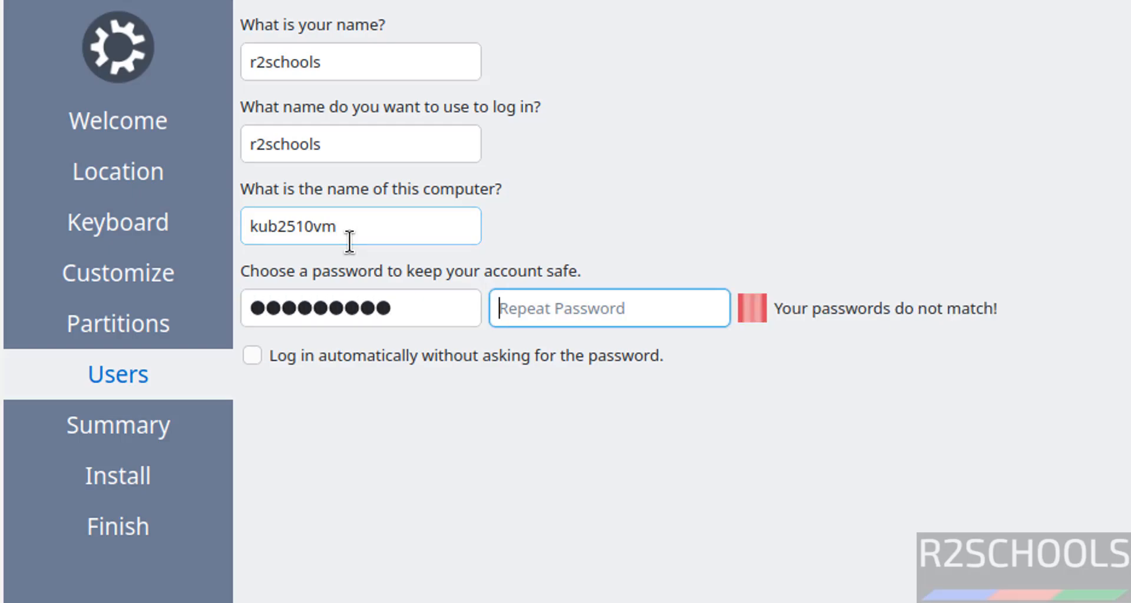
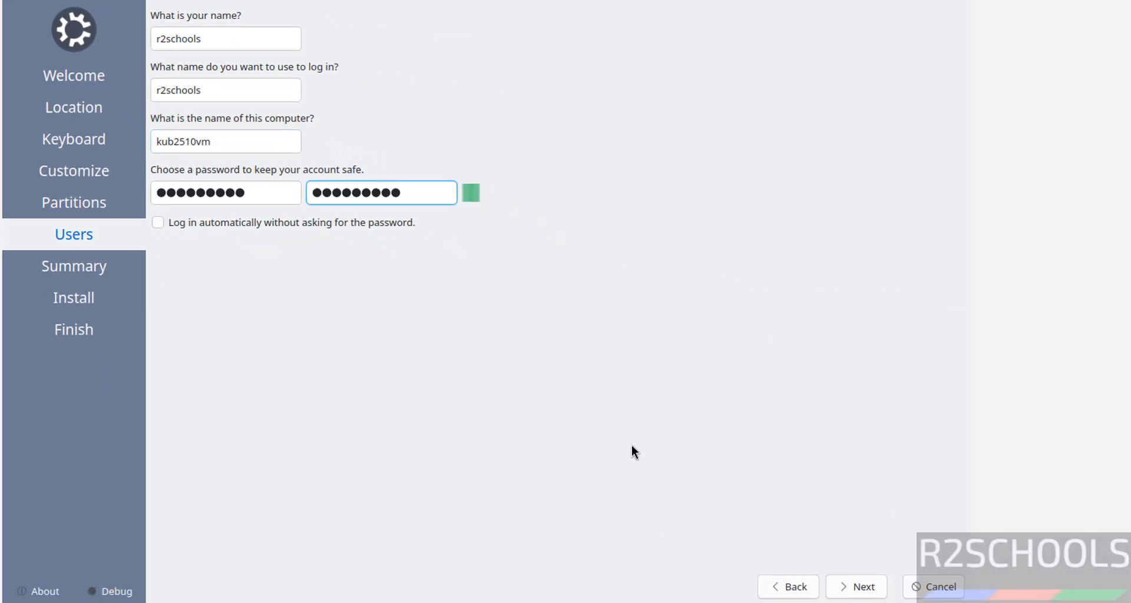
left_click(876, 591)
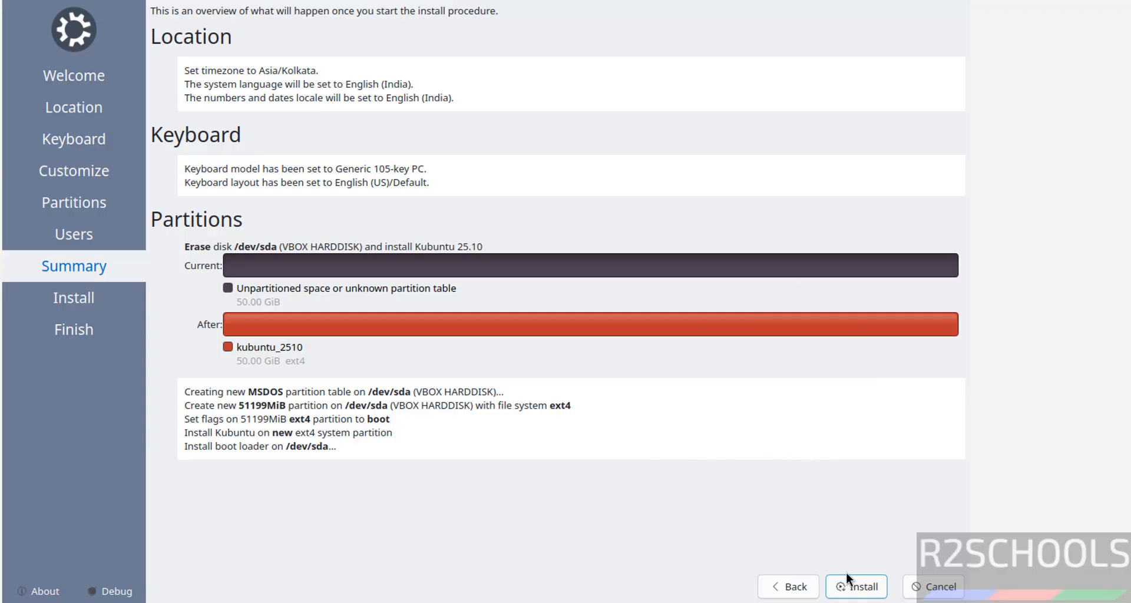
Install Kubuntu, confirming the disk changes, and restart the VM when installation completes
left_click(852, 592)
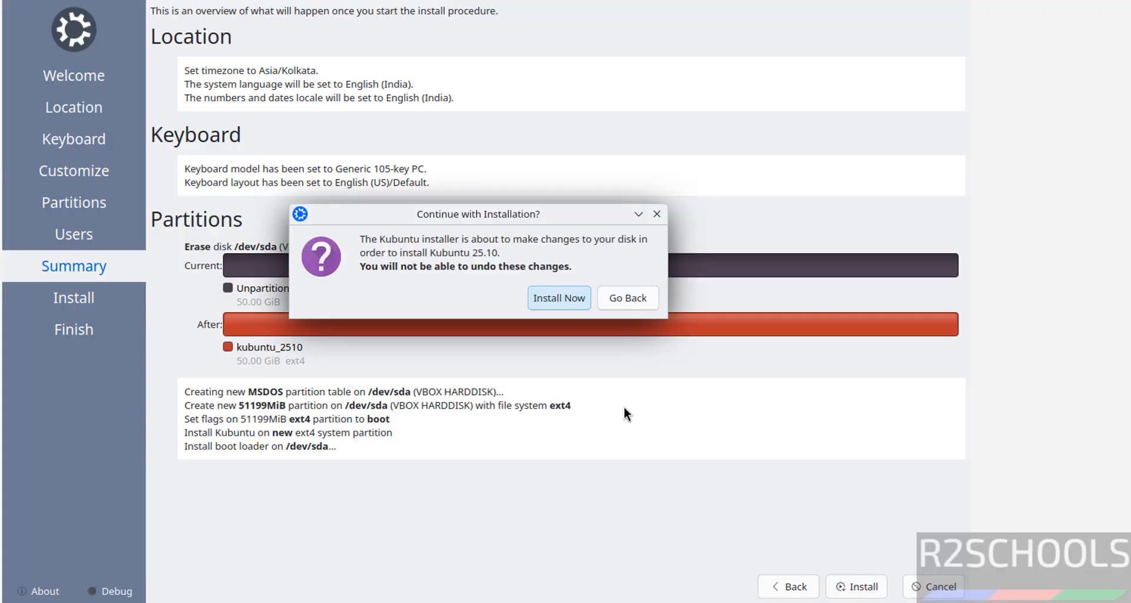
left_click(568, 301)
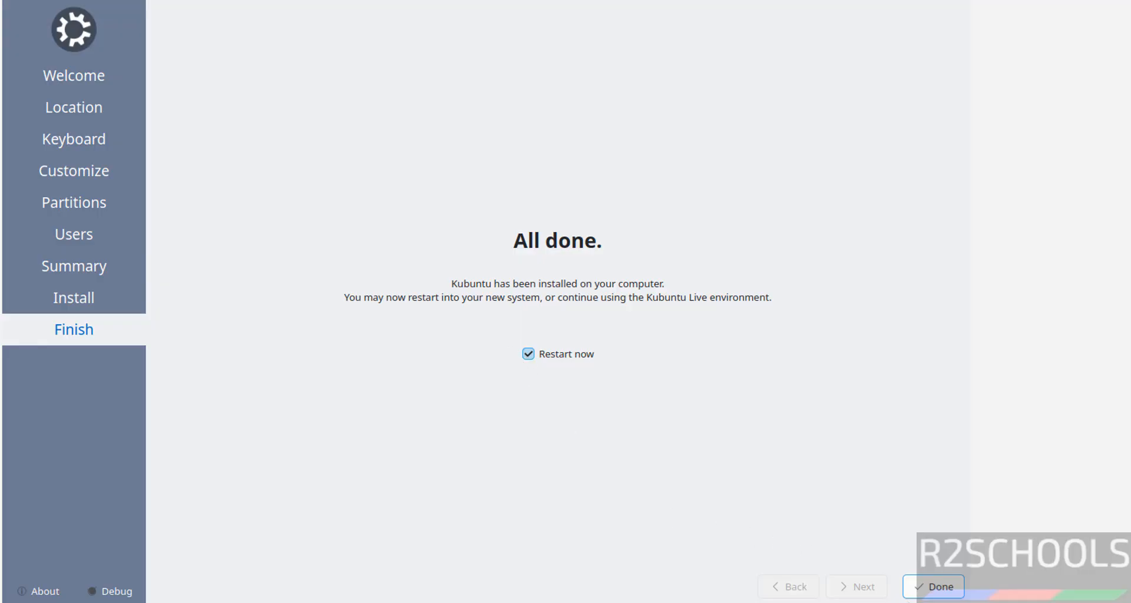
left_click(917, 589)
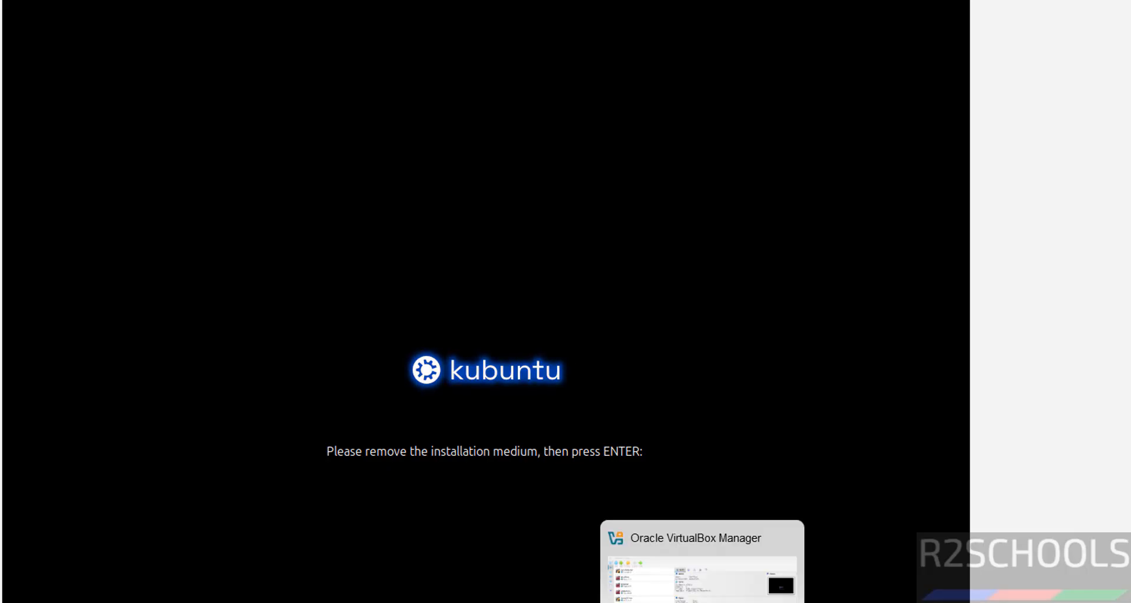
Eject the installation disk from the VM's optical drive in VirtualBox Manager and reboot the VM
left_click(702, 601)
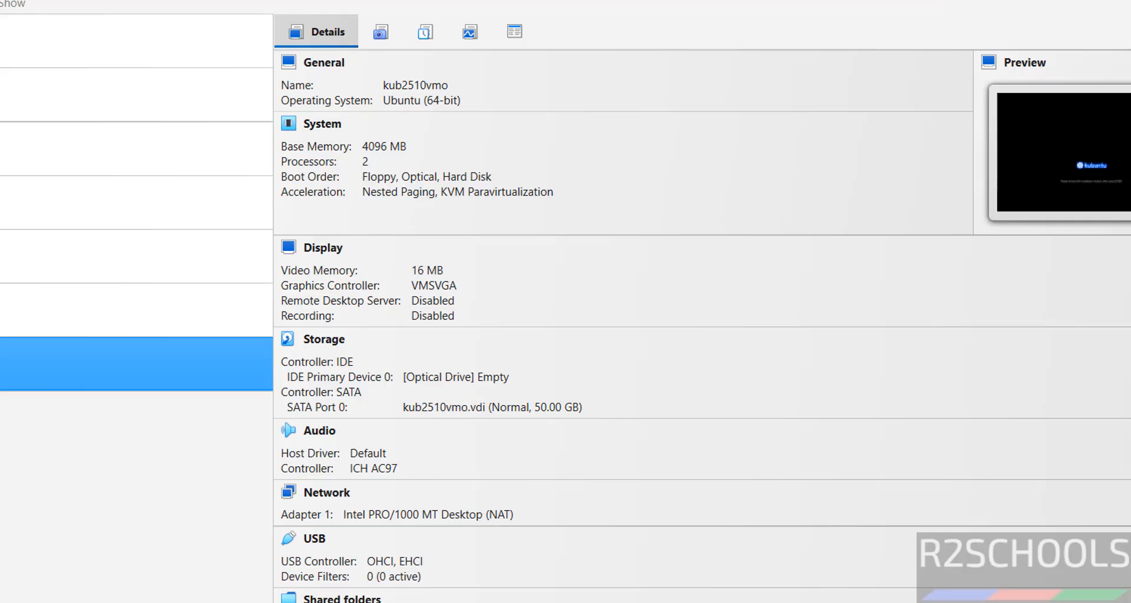
left_click(417, 384)
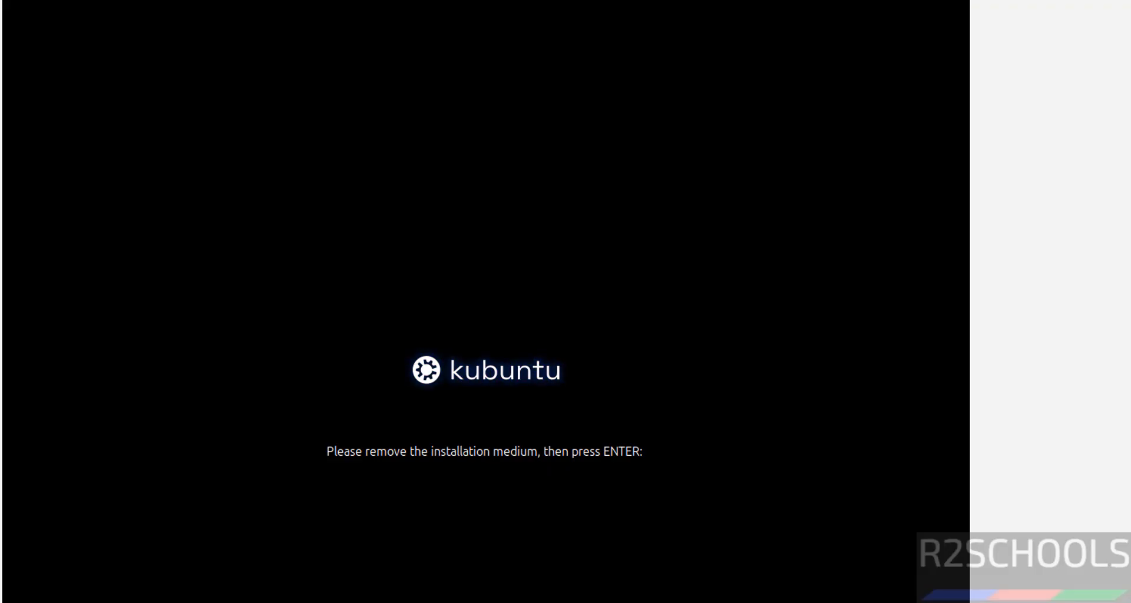
key("Return")
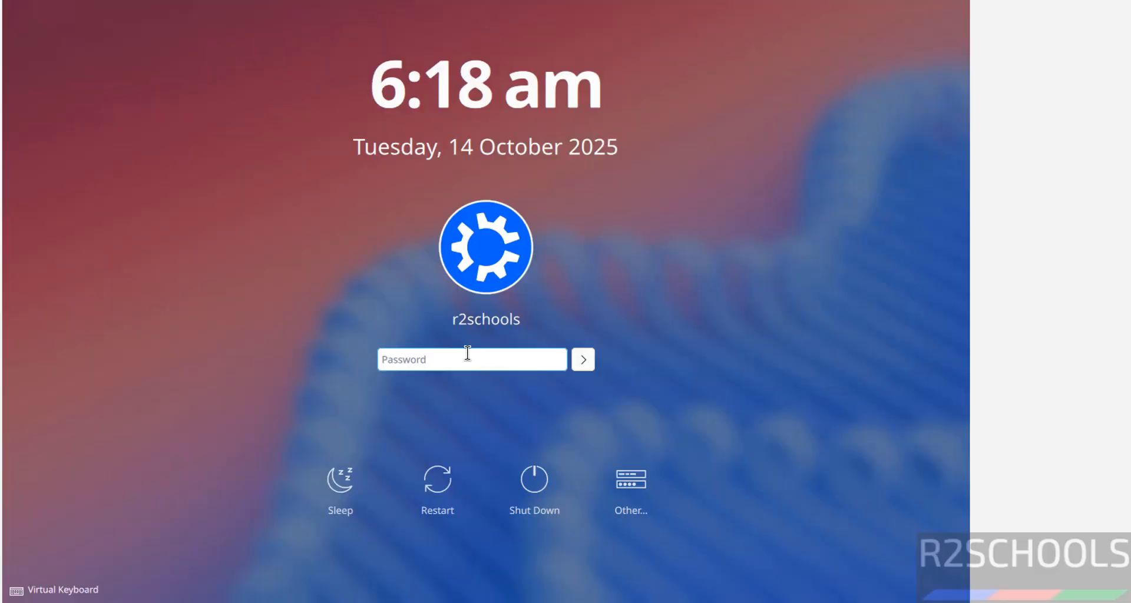
Log in with the account password, close the Welcome Center, and open the Application Launcher
type("********")
key("Return")
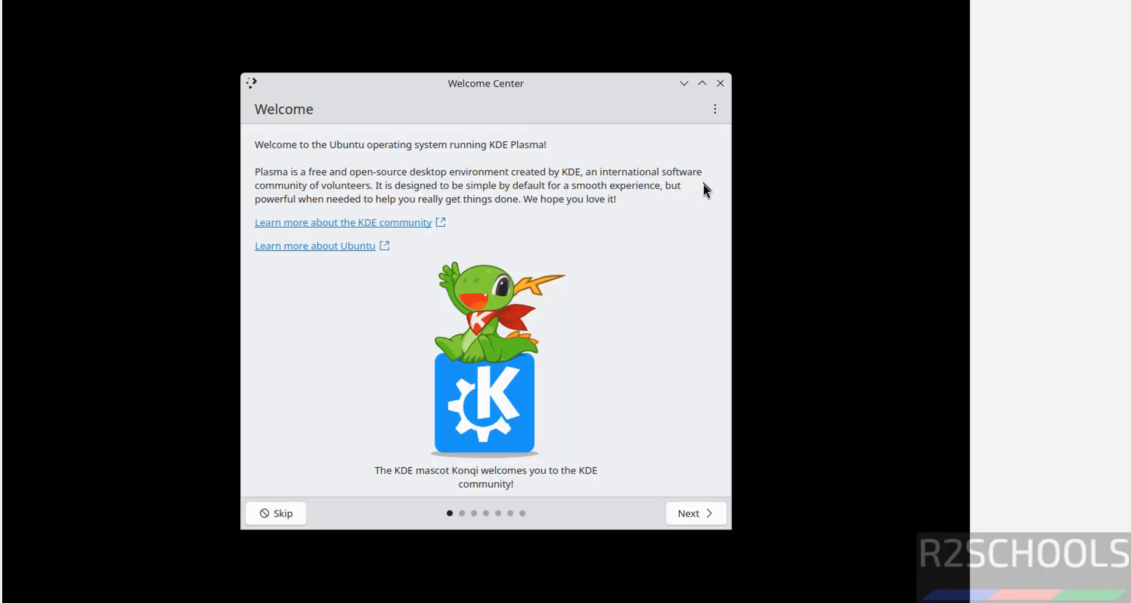
left_click(720, 83)
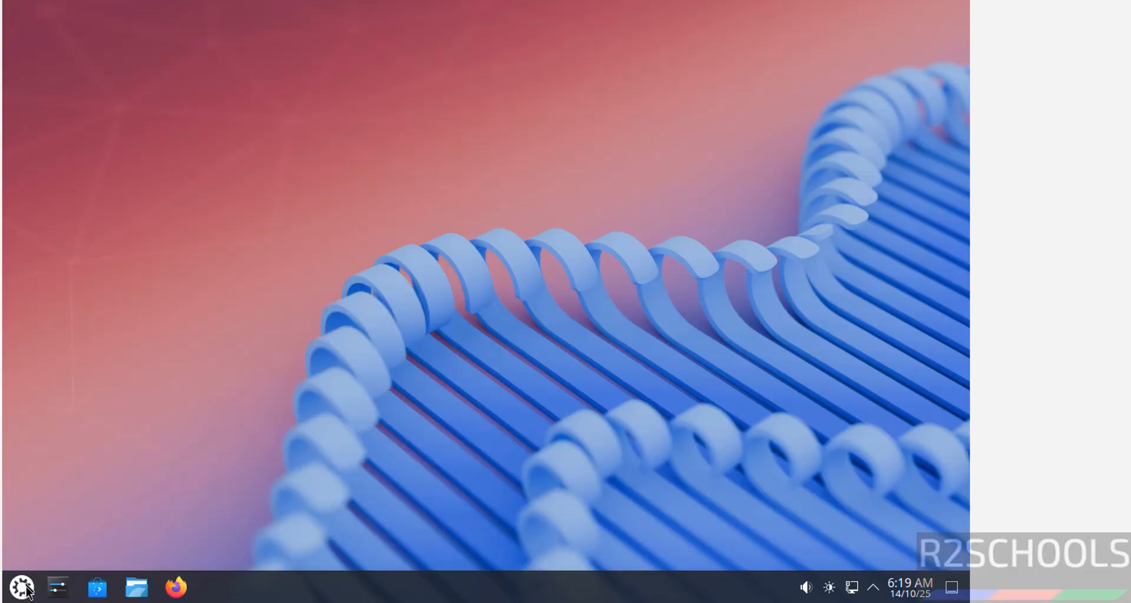
left_click(27, 590)
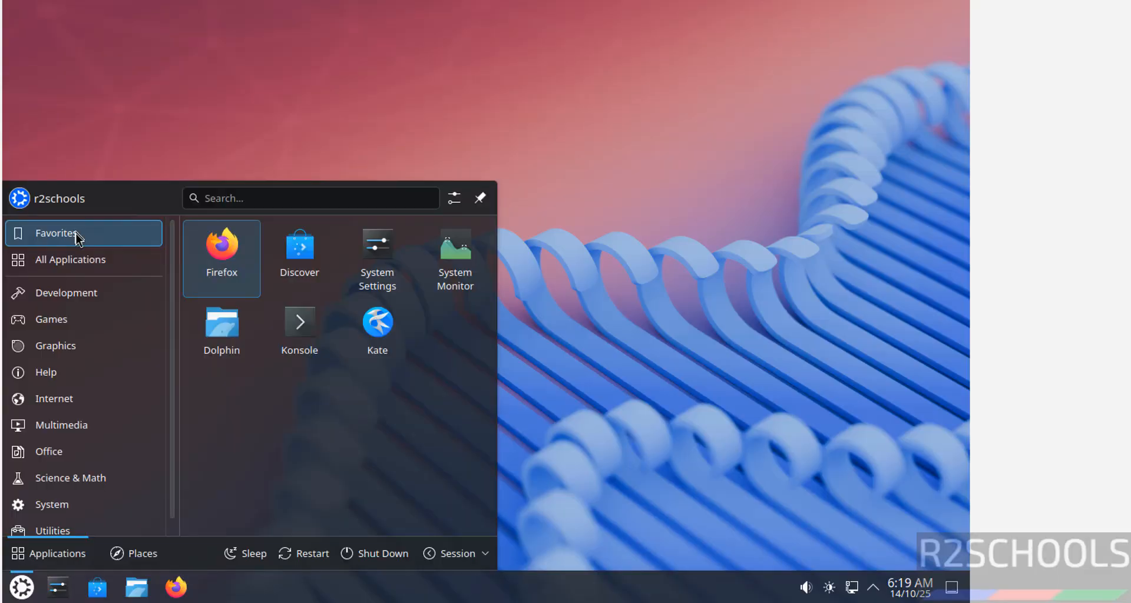
Launch Konsole, display /etc/os-release to check the version, then clear the screen
left_click(313, 334)
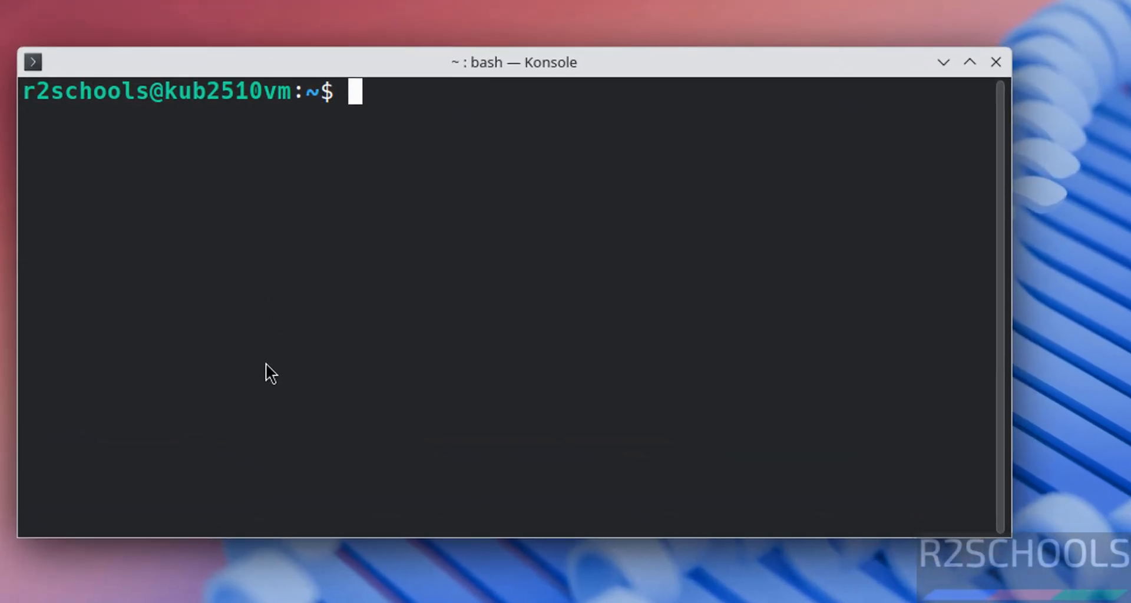
type("mor")
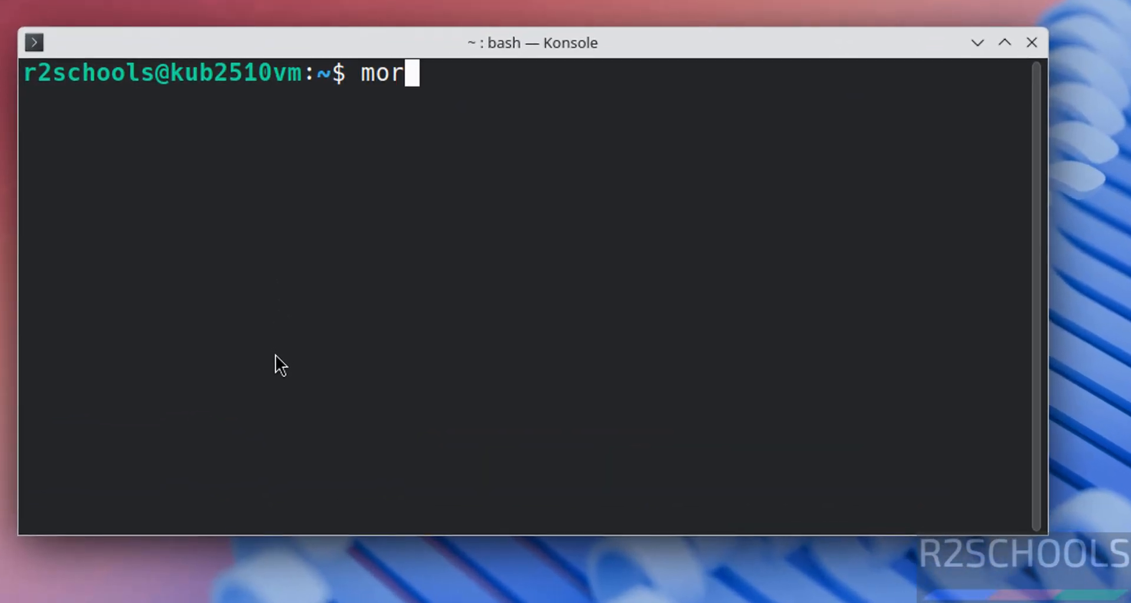
type("e /etc/os-release")
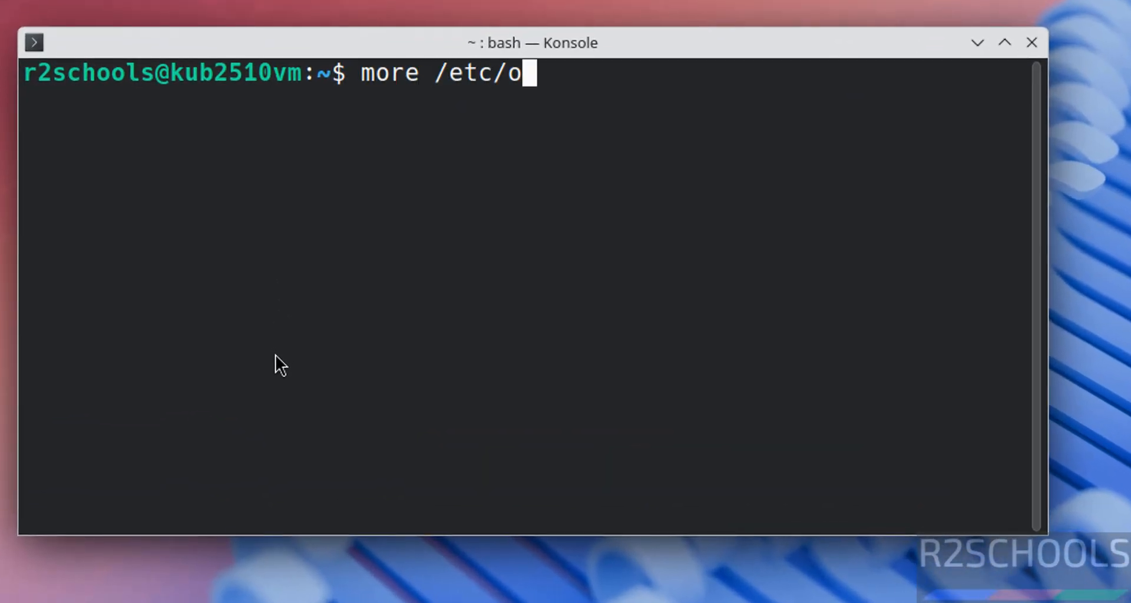
key("Return")
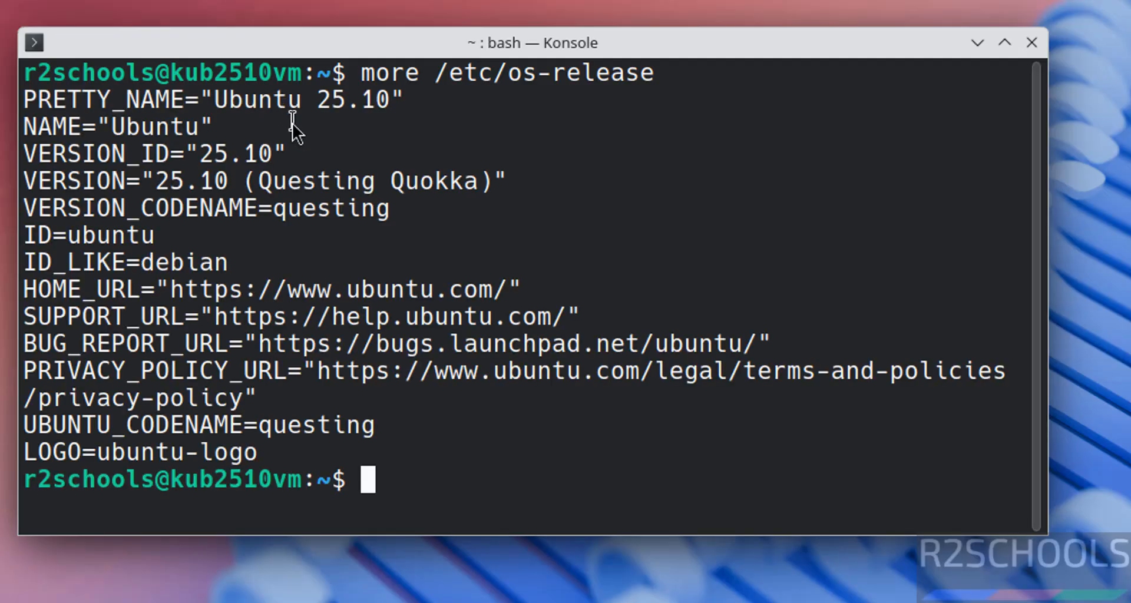
key("ctrl+l")
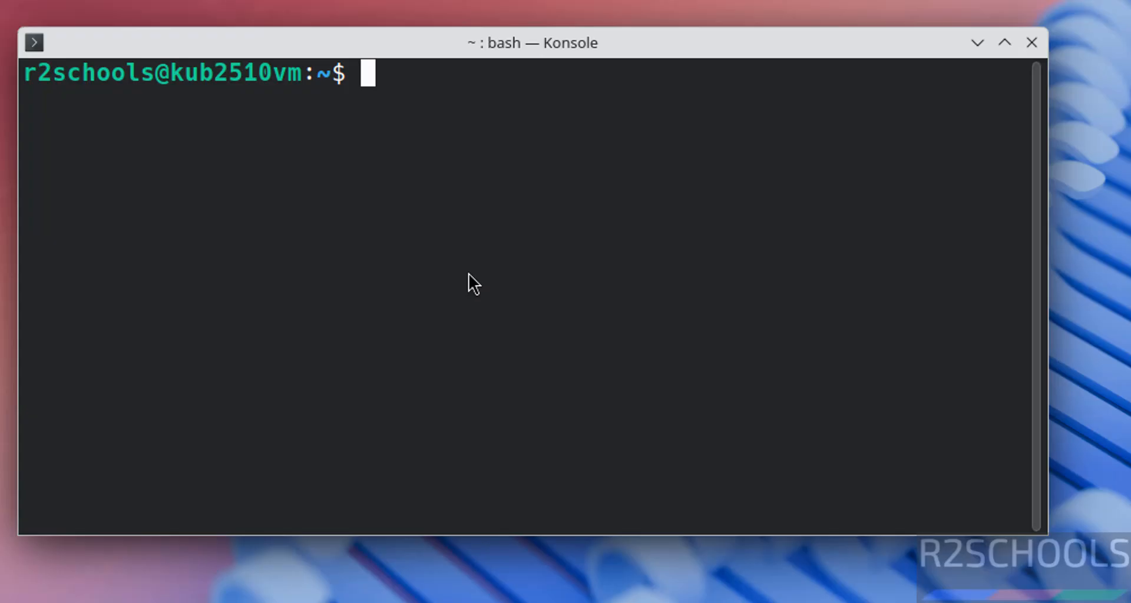
Run 'sudo apt update && sudo apt upgrade' and enter the sudo password
type("sud")
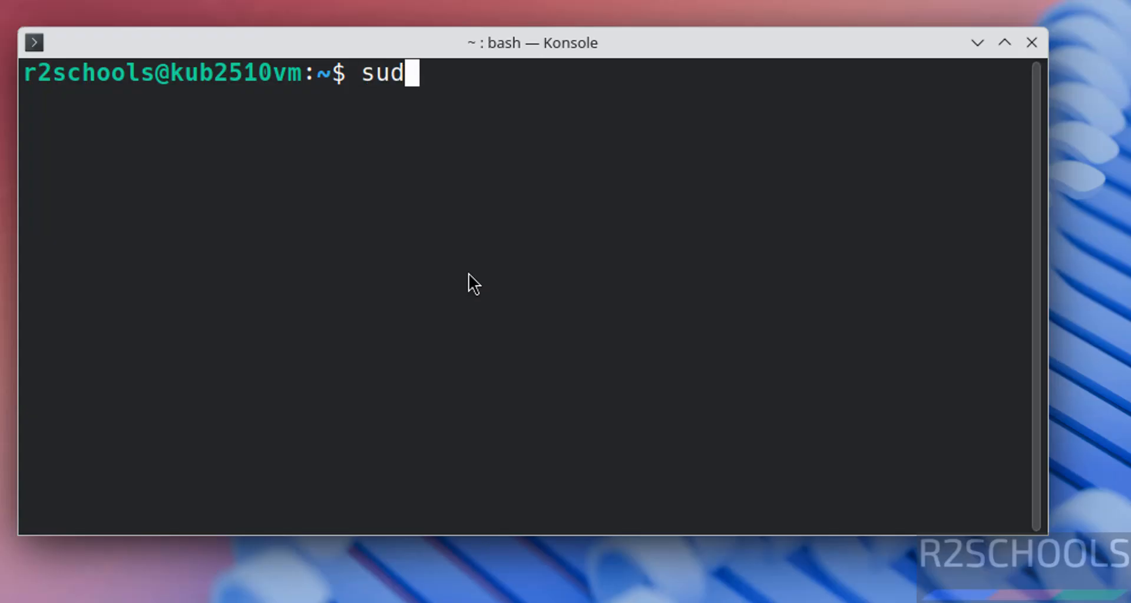
type("o apt update")
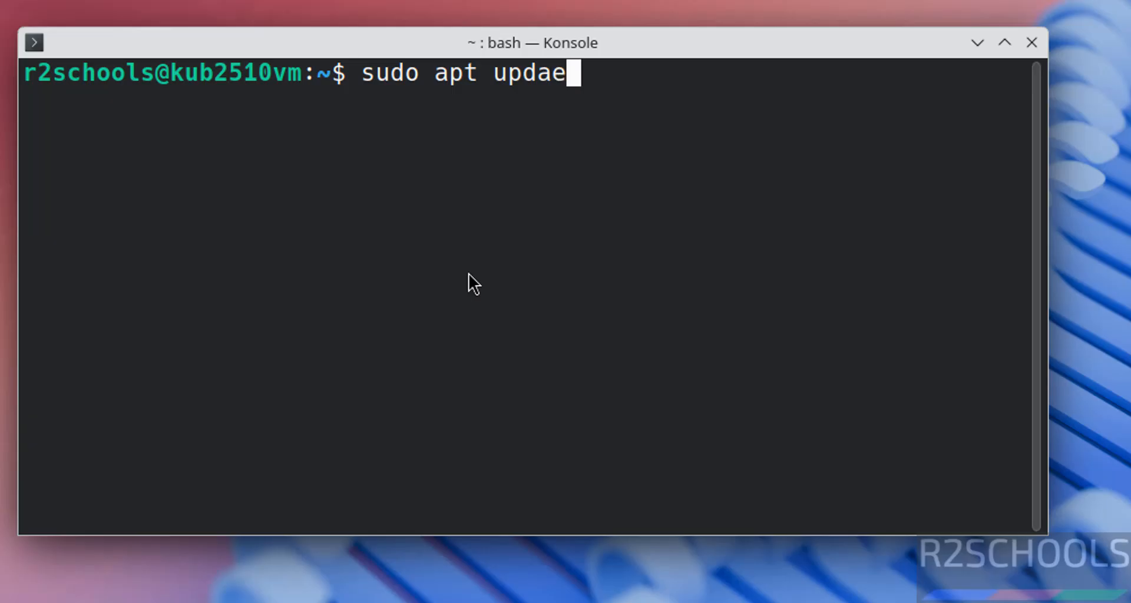
key("BackSpace")
type("te && ")
type("sudo apt up")
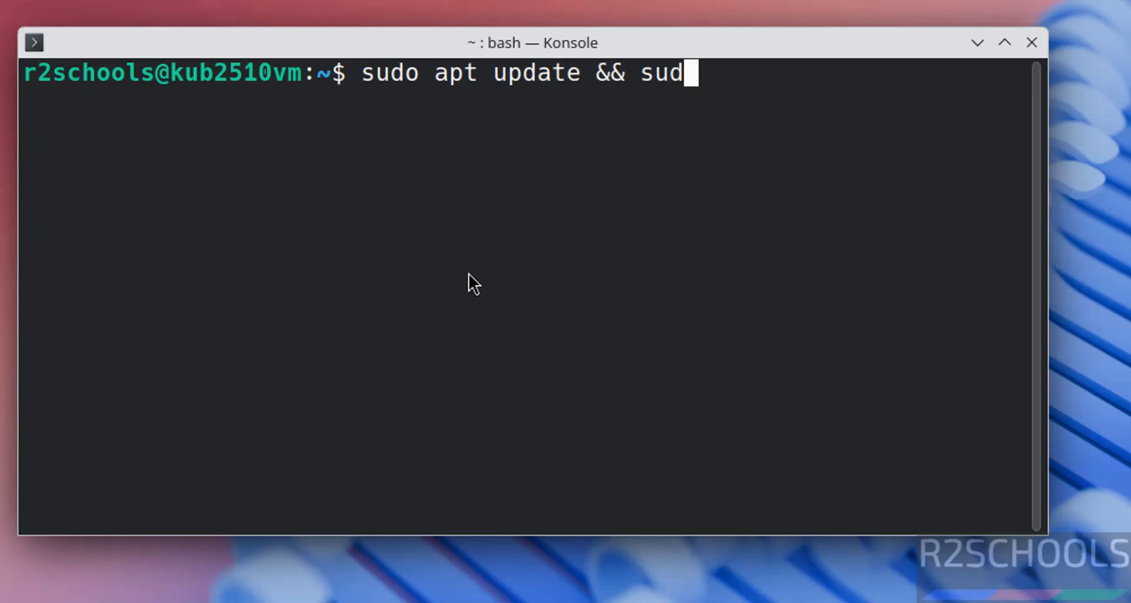
type("grade")
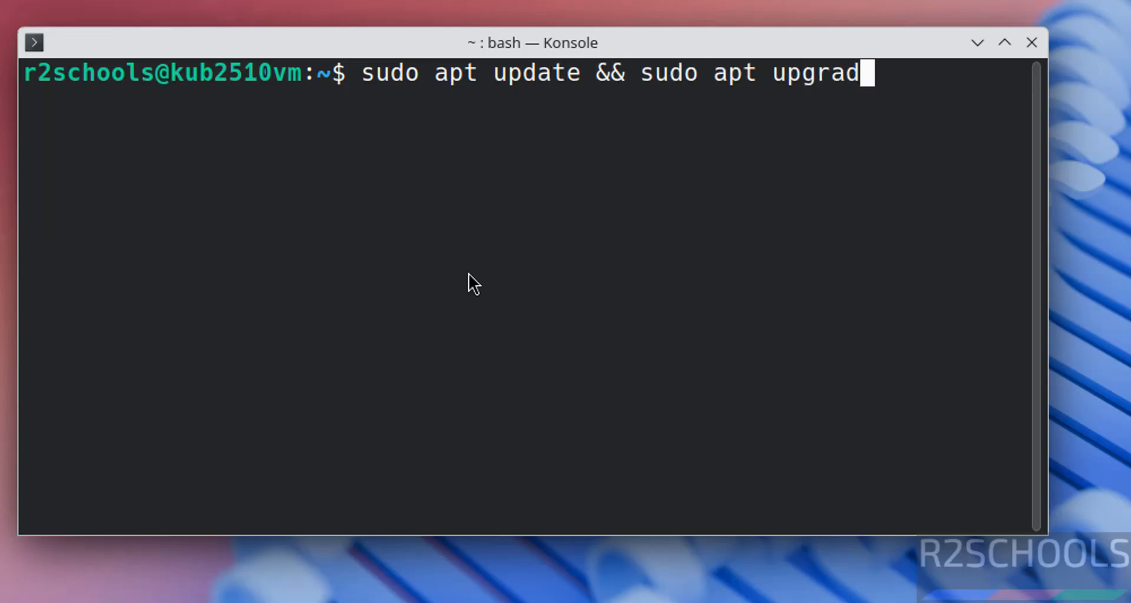
key("Return")
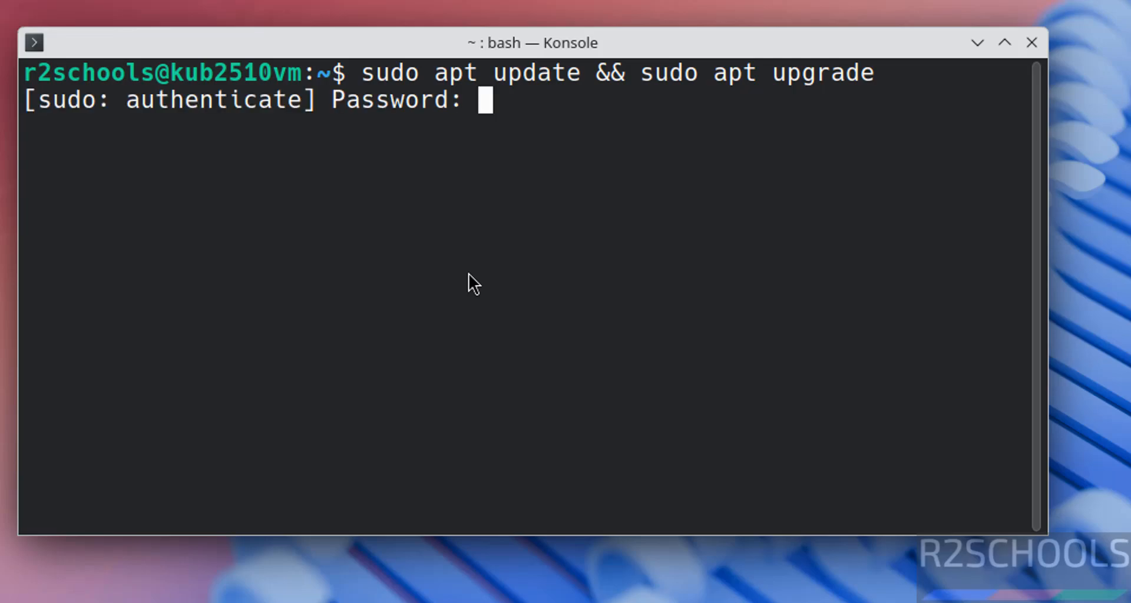
key("Return")
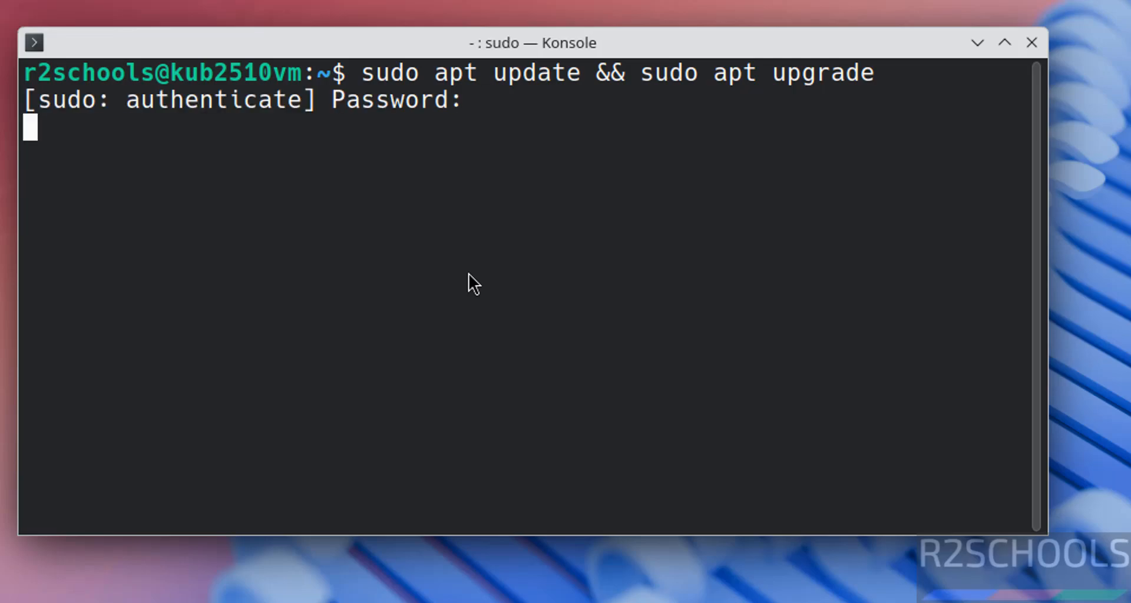